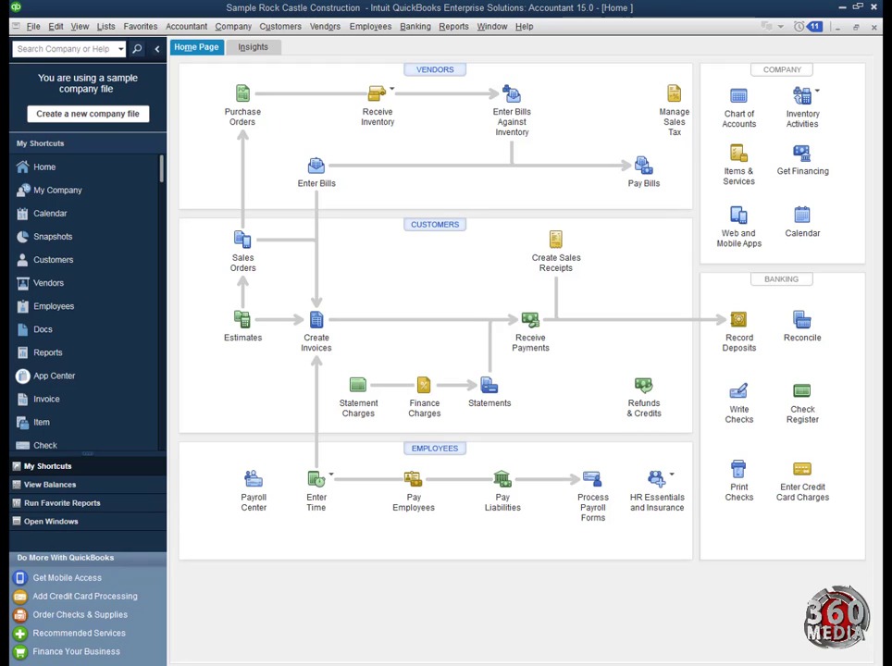
# - Open a new sales receipt and duplicate its Custom Sales Receipt template in the template manager
pyautogui.click(556, 248)
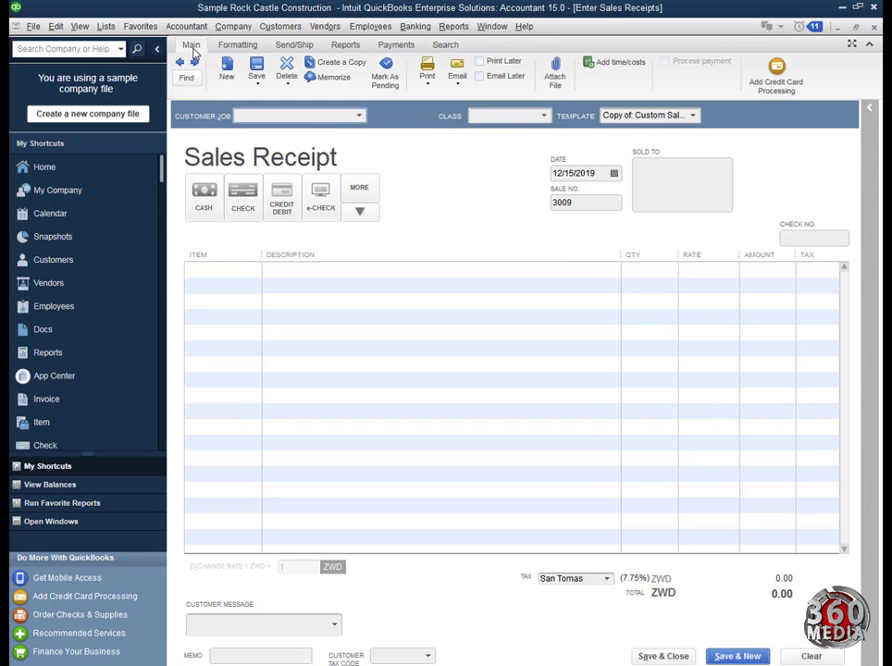
pyautogui.click(236, 47)
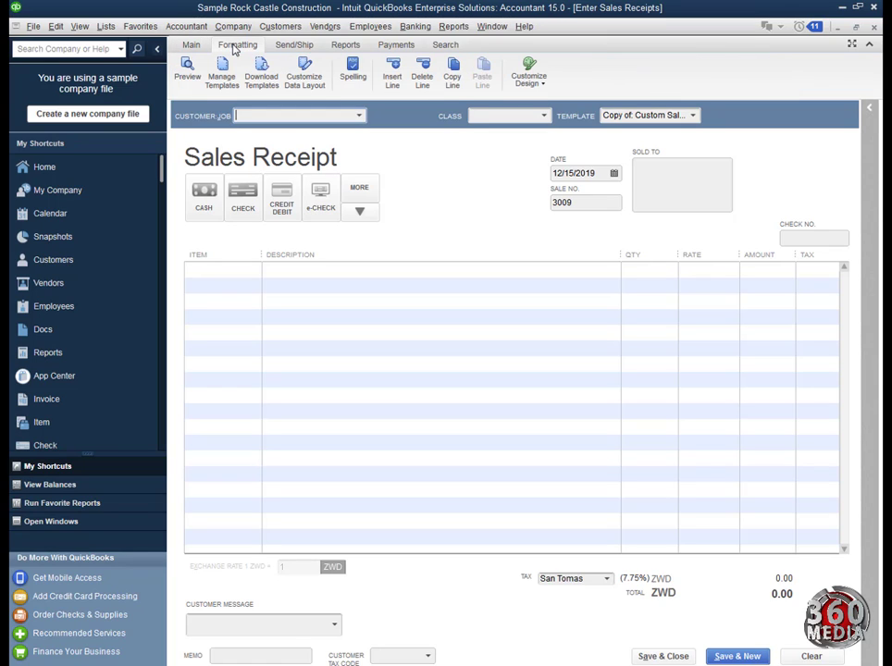
pyautogui.click(222, 74)
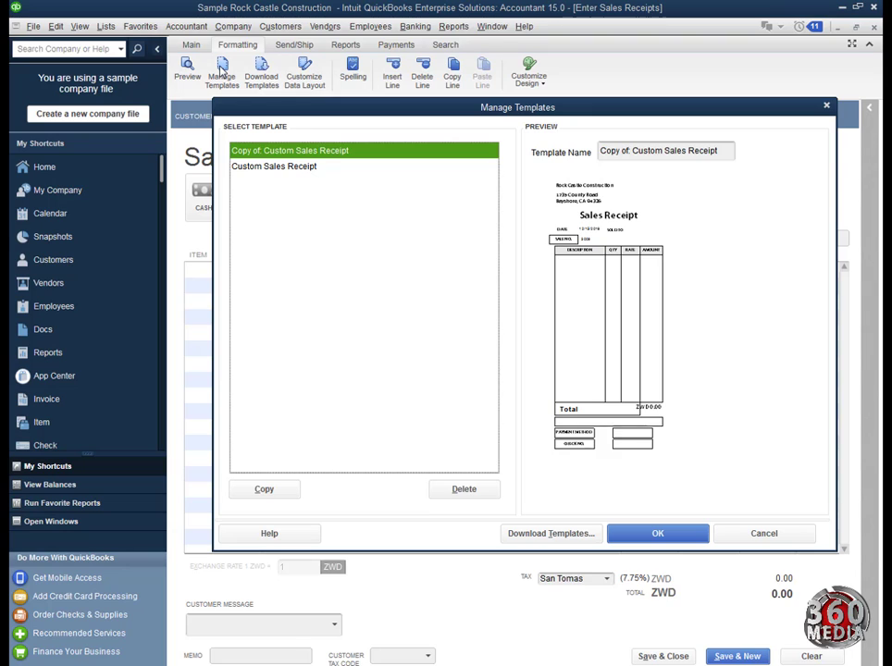
pyautogui.click(324, 169)
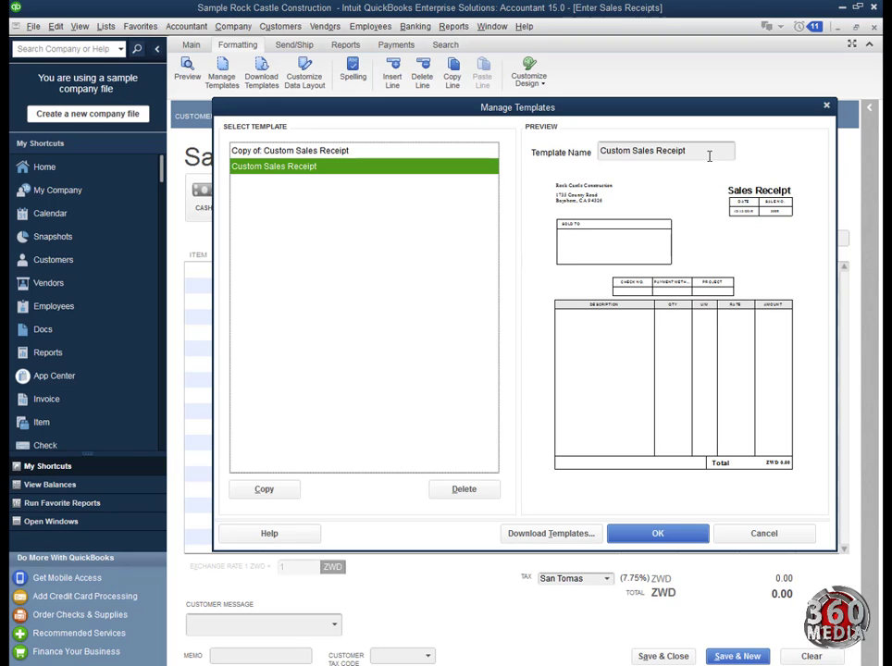
pyautogui.click(279, 490)
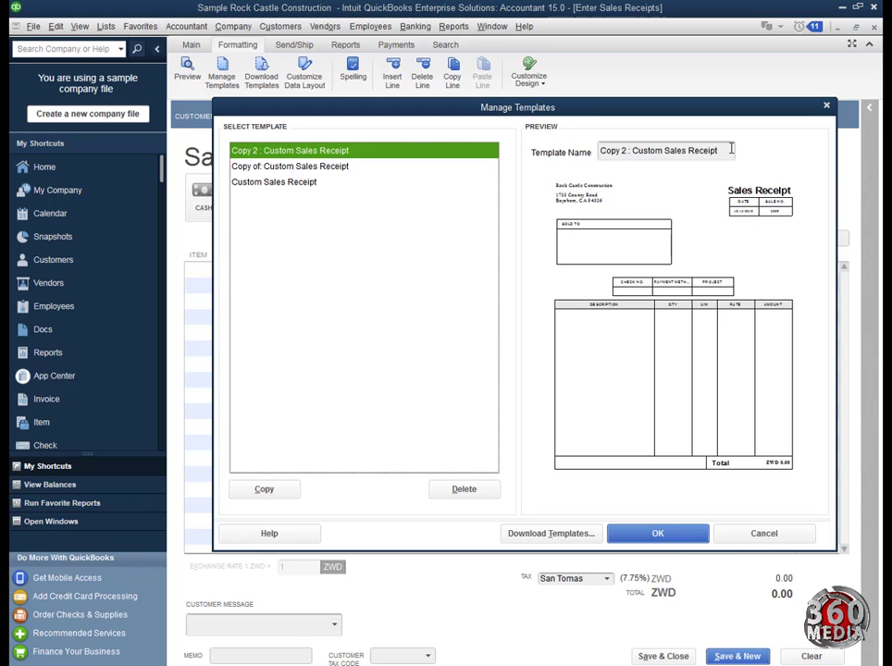
# - Rename the copied sales receipt template as "POS reciept" and open it for basic customization
pyautogui.moveTo(732, 149); pyautogui.dragTo(558, 142)
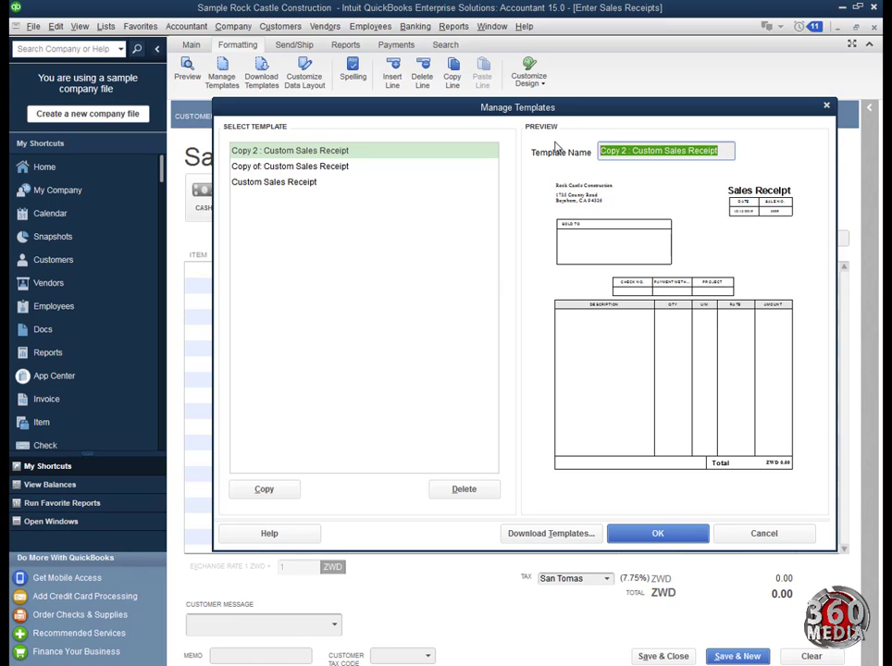
pyautogui.write('PO')
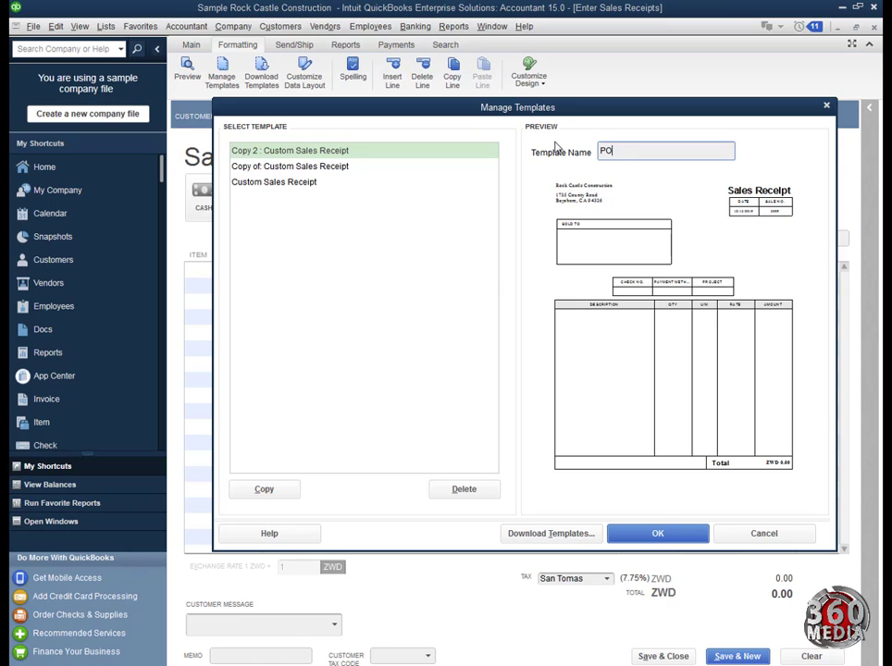
pyautogui.write('S reciept')
pyautogui.click(635, 150)
pyautogui.click(674, 537)
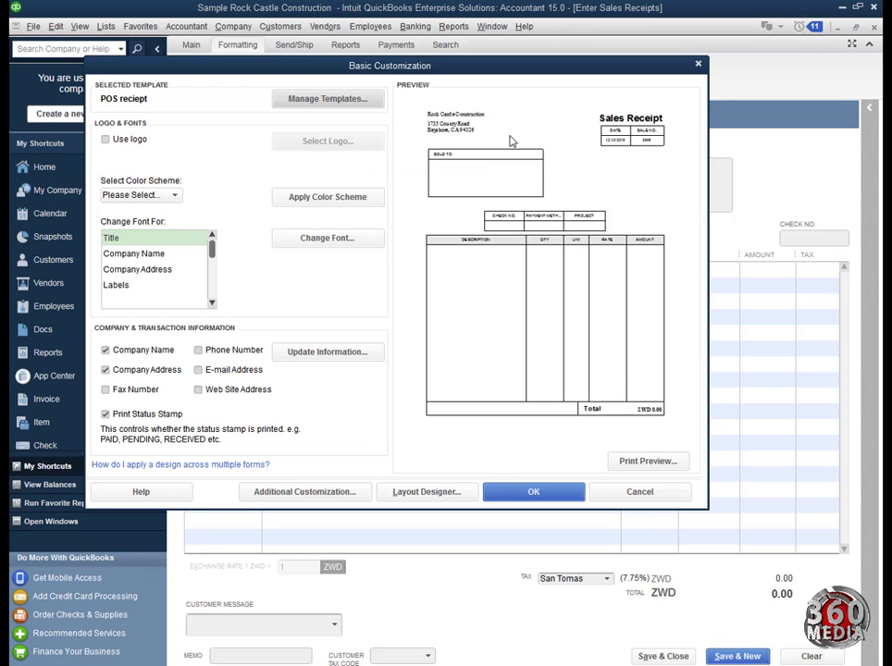
# - Add the "360 media logo" image from the Afro Media Website folder as the template's logo
pyautogui.moveTo(490, 72); pyautogui.dragTo(545, 87)
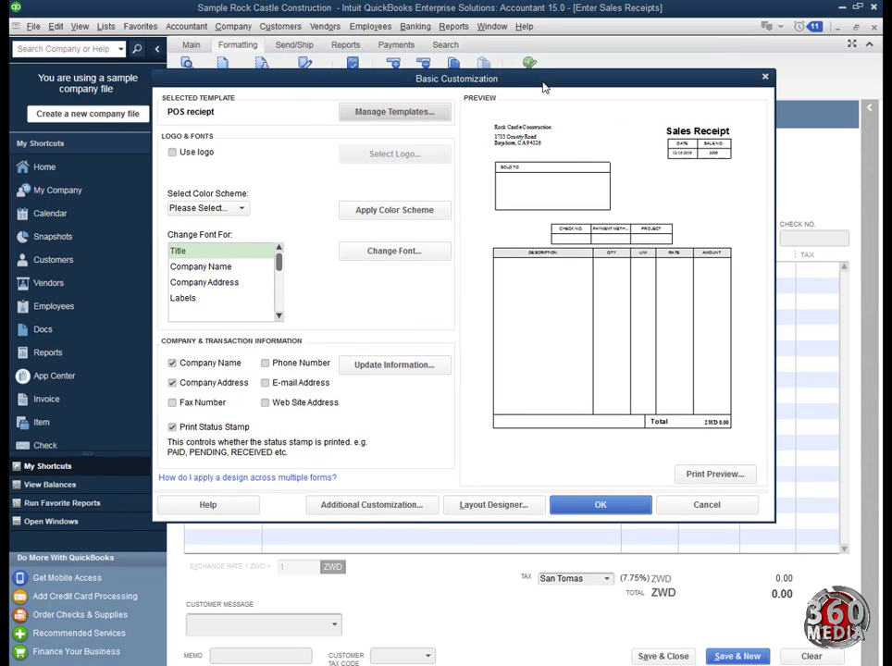
pyautogui.click(173, 154)
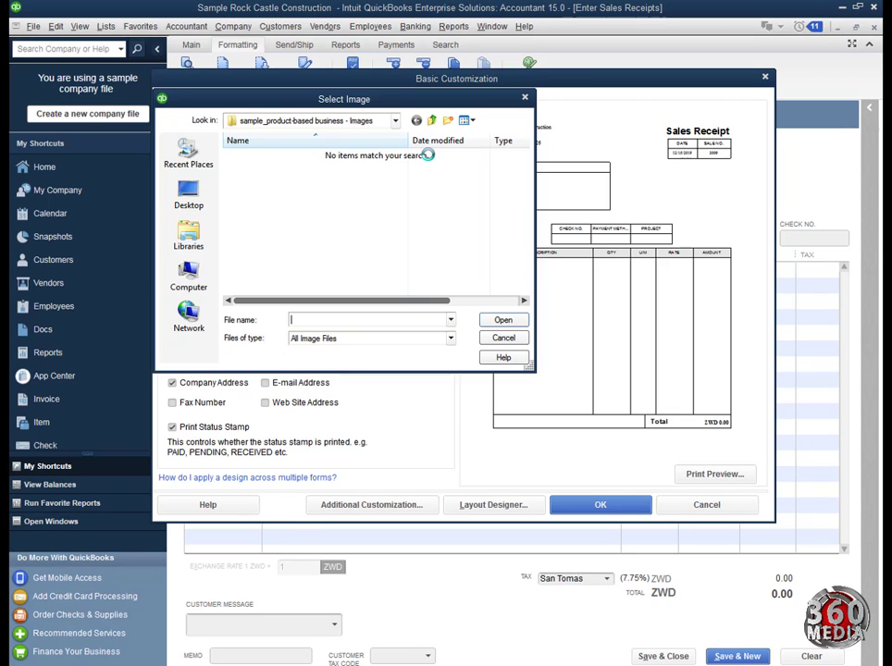
pyautogui.click(188, 277)
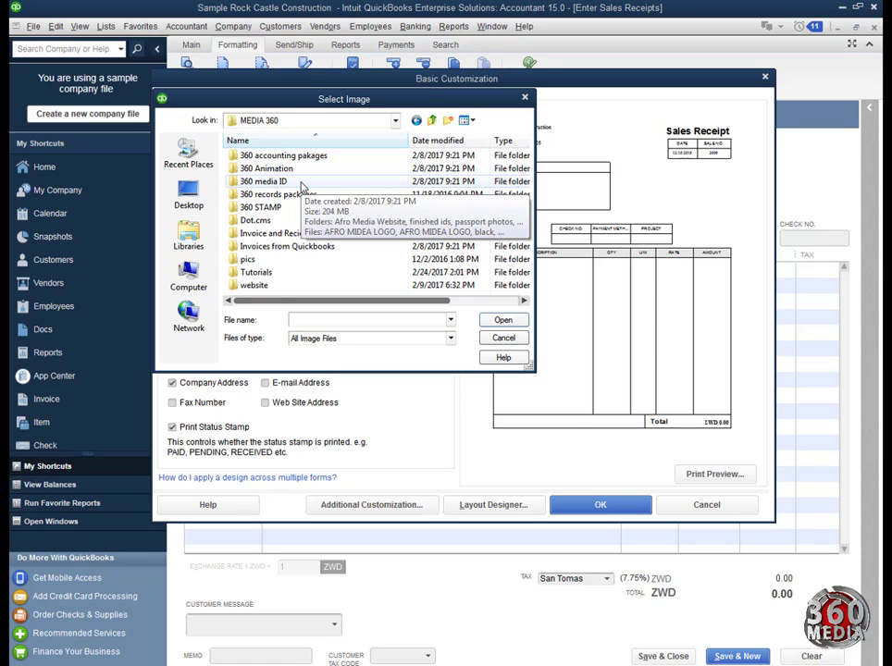
pyautogui.doubleClick(299, 183)
pyautogui.doubleClick(292, 157)
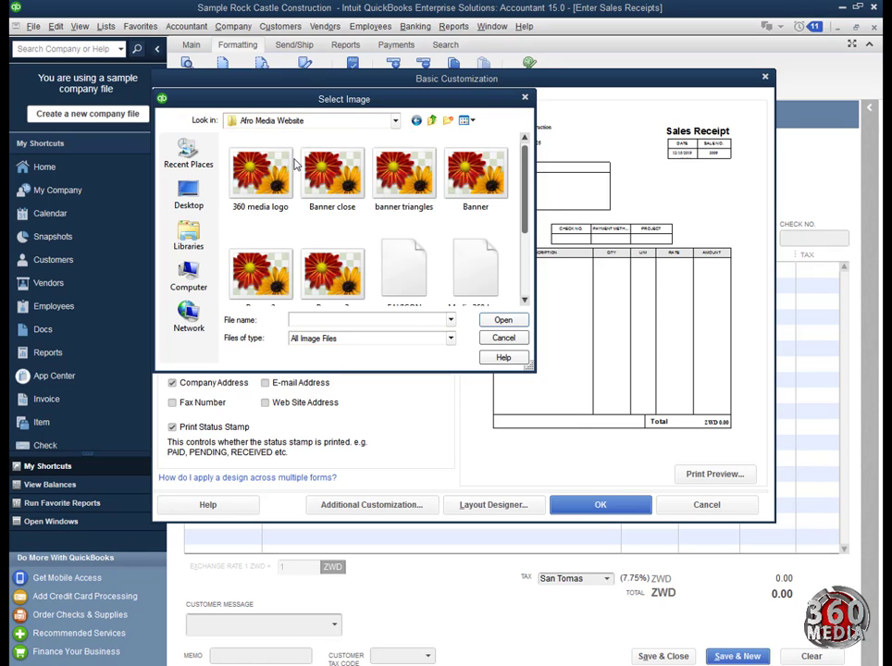
pyautogui.doubleClick(275, 189)
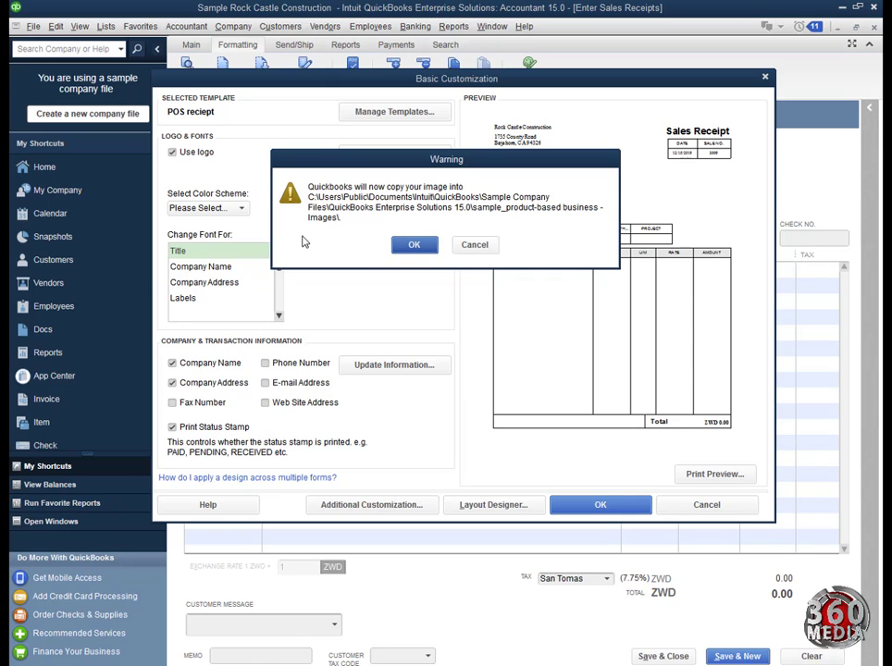
pyautogui.click(407, 247)
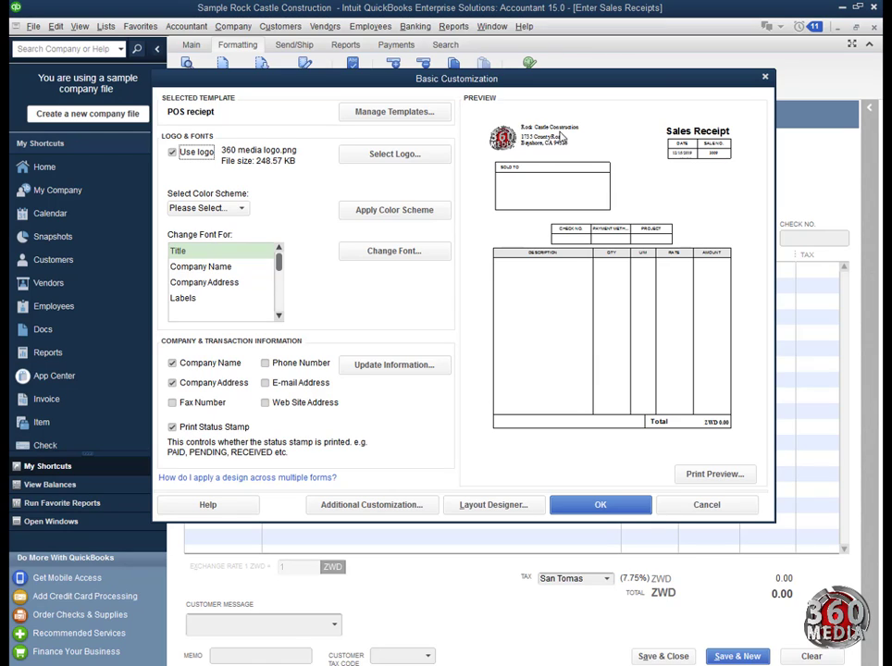
# - Open the font settings for the template's title and look through the Adobe fonts
pyautogui.click(394, 251)
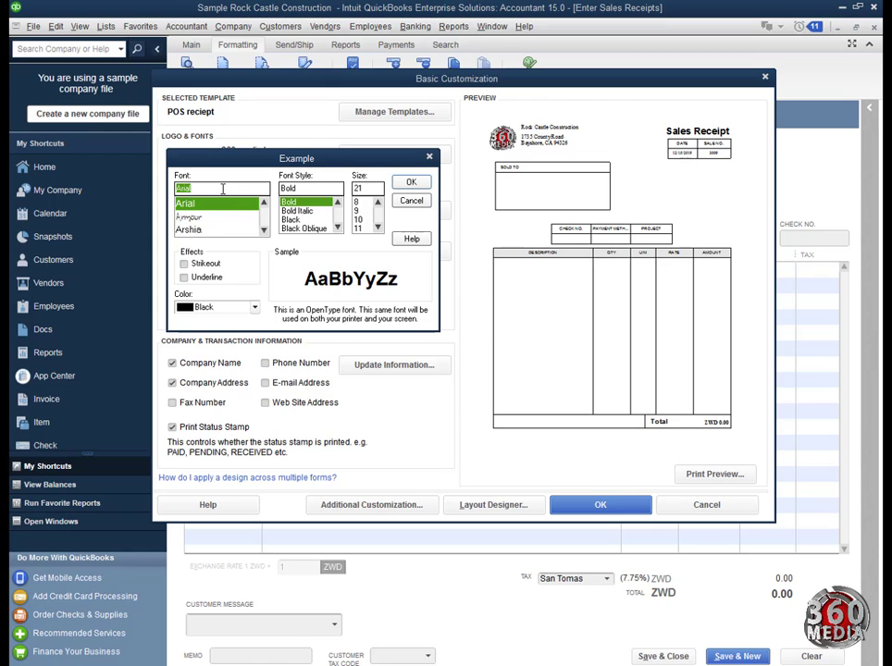
pyautogui.write('a')
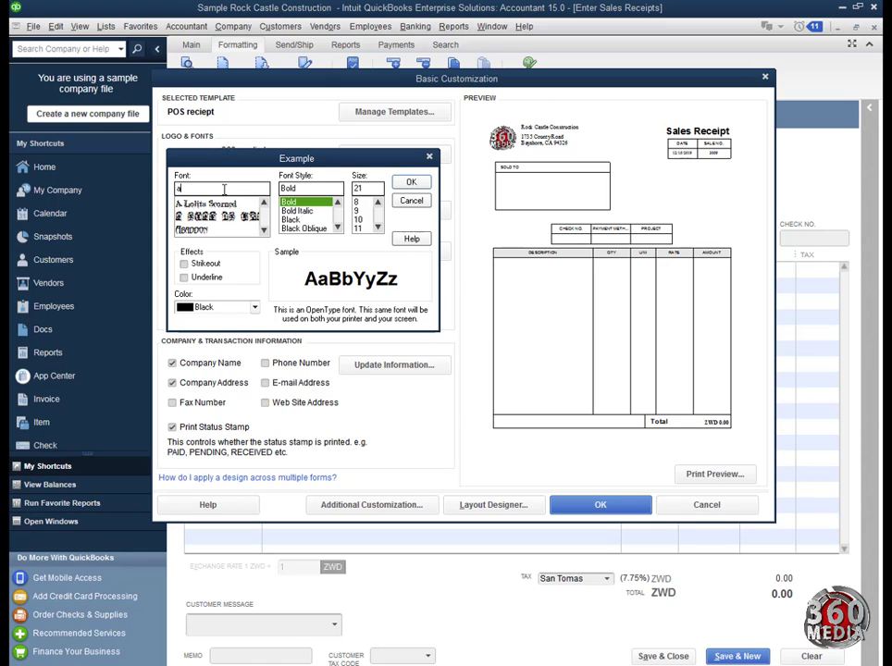
pyautogui.write('d')
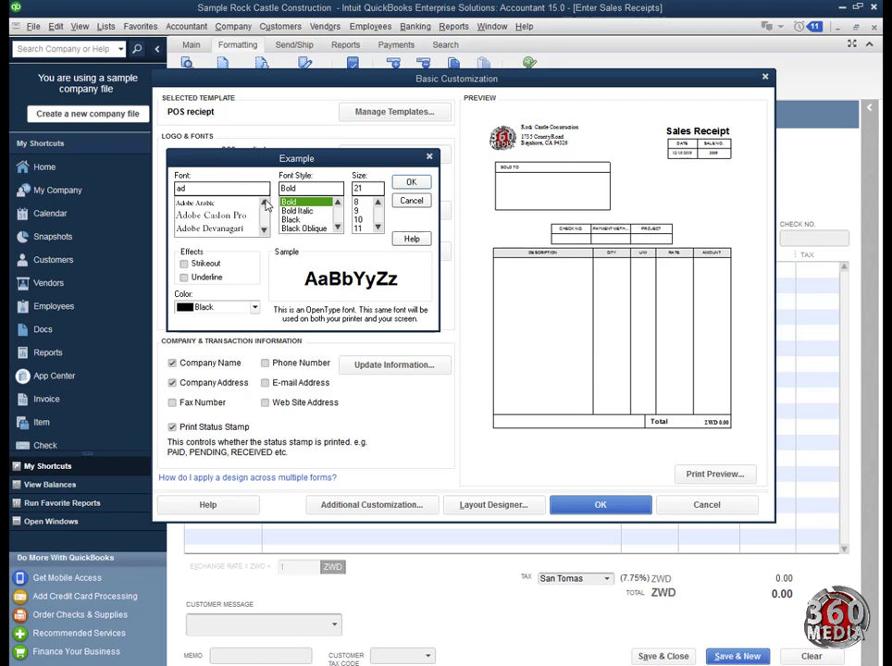
pyautogui.click(264, 231)
pyautogui.click(264, 231)
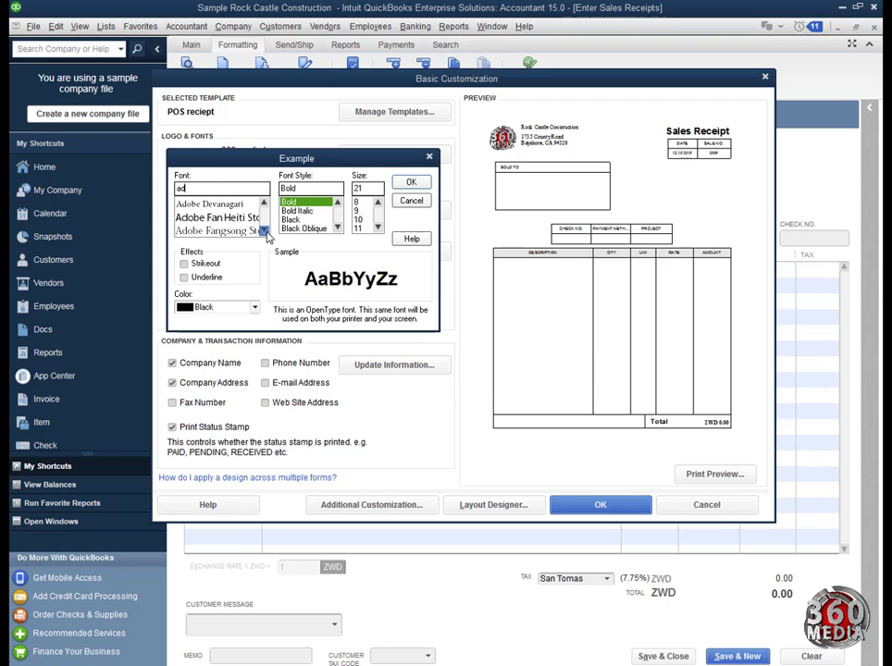
pyautogui.click(264, 231)
pyautogui.click(263, 230)
pyautogui.click(263, 231)
pyautogui.click(264, 231)
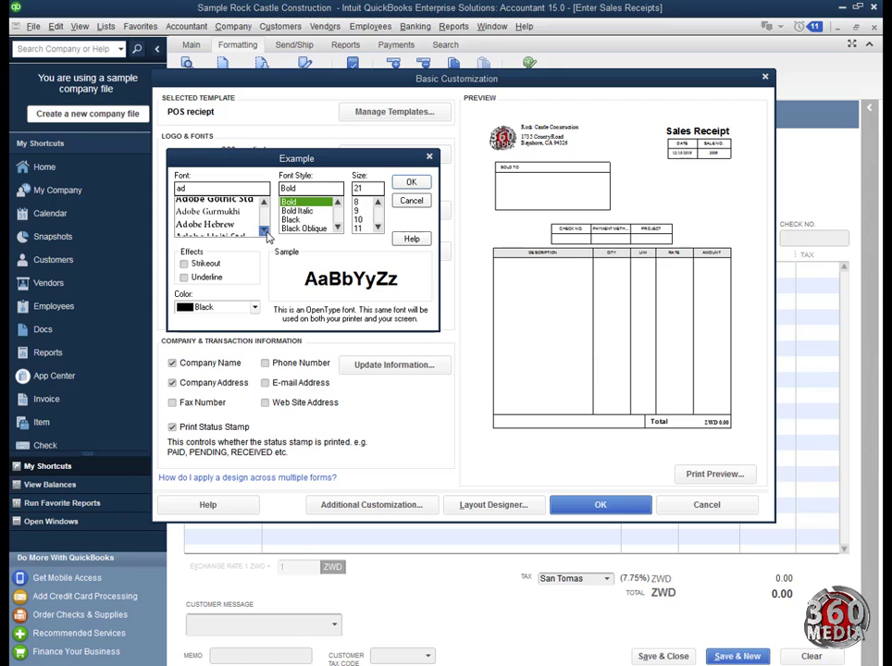
pyautogui.click(265, 231)
pyautogui.moveTo(207, 187); pyautogui.dragTo(164, 188)
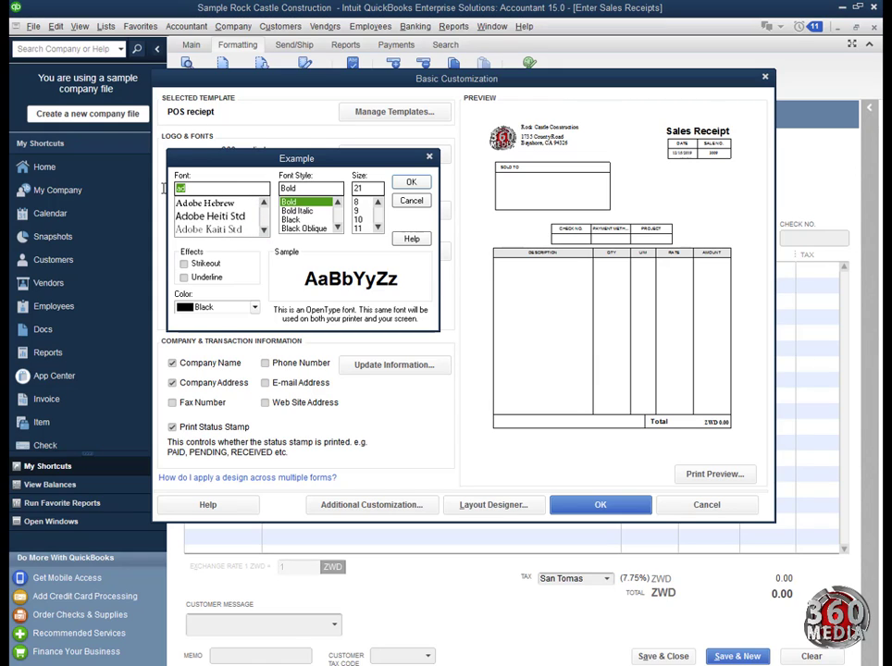
pyautogui.write('k')
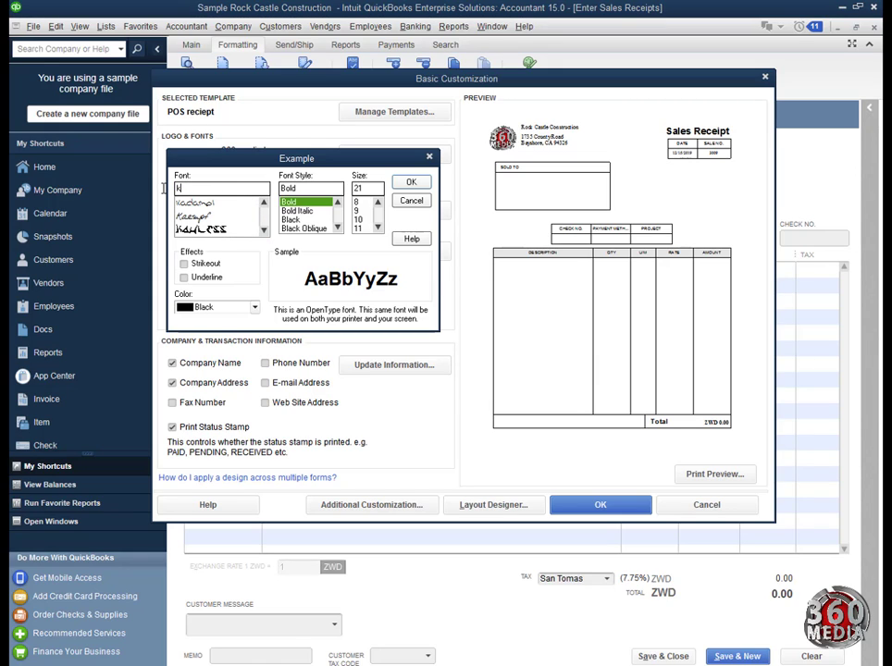
pyautogui.write('aa')
pyautogui.click(217, 206)
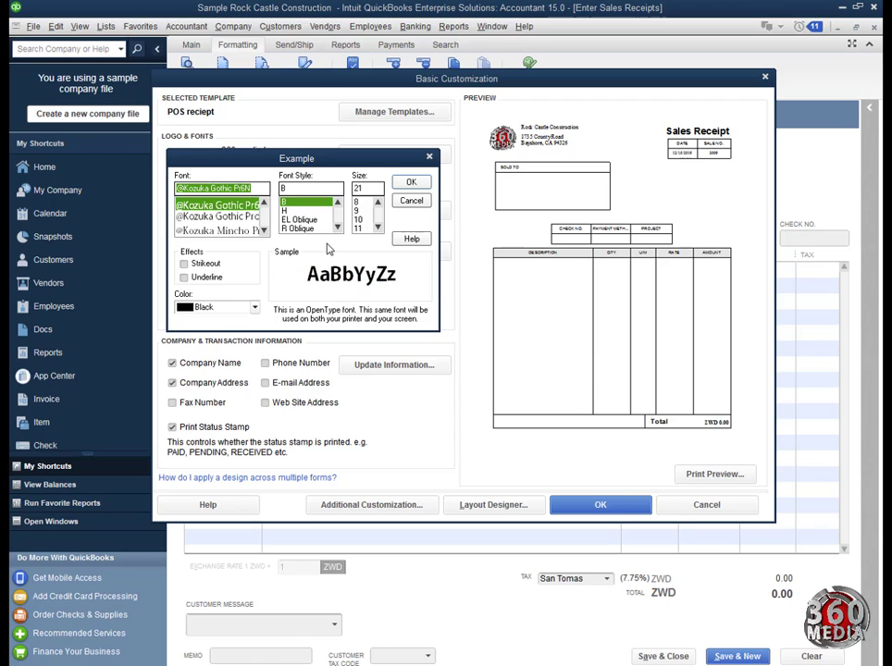
pyautogui.click(298, 210)
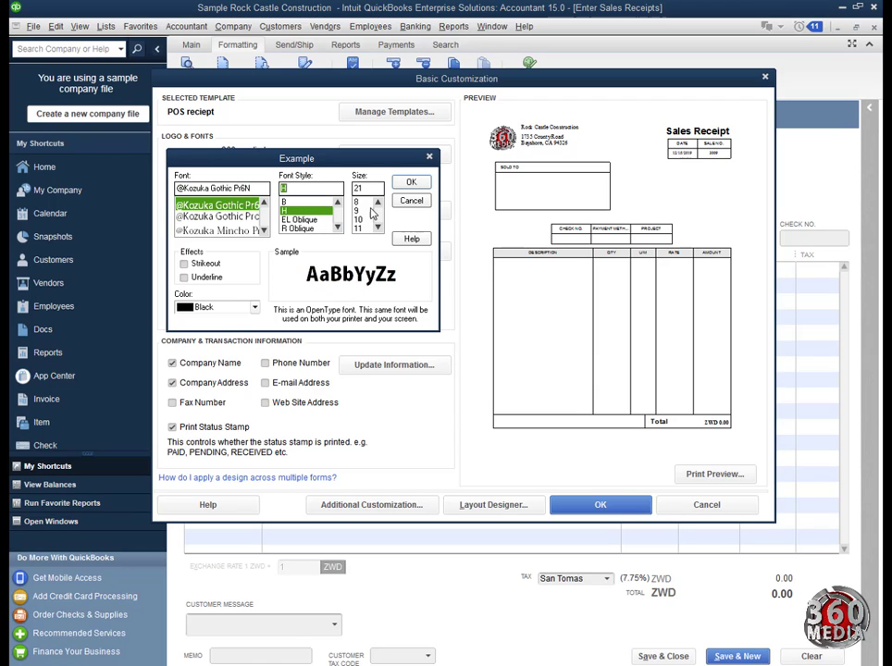
pyautogui.click(412, 184)
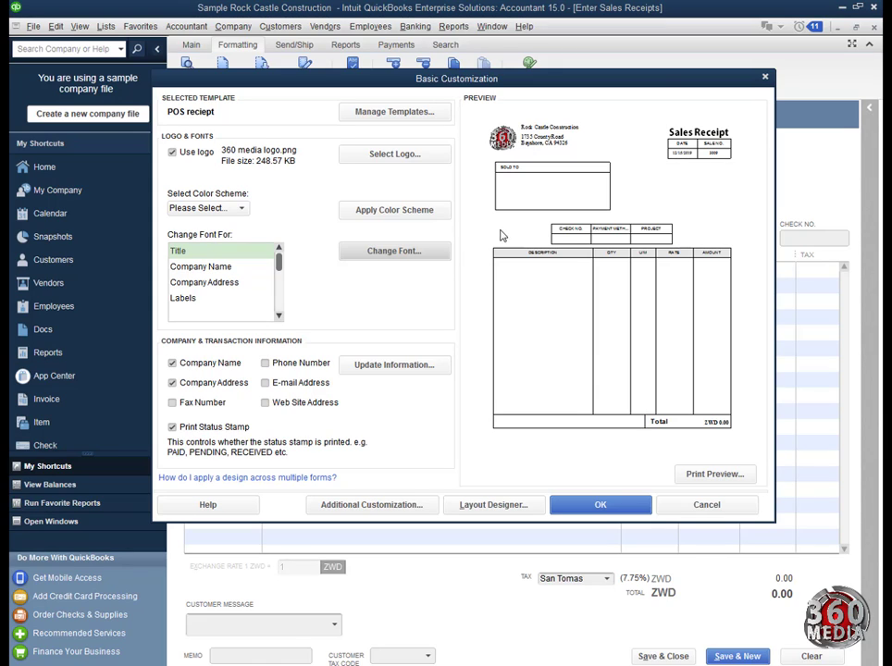
# - Change the company name's font to Myriad Hebrew and apply it
pyautogui.click(210, 270)
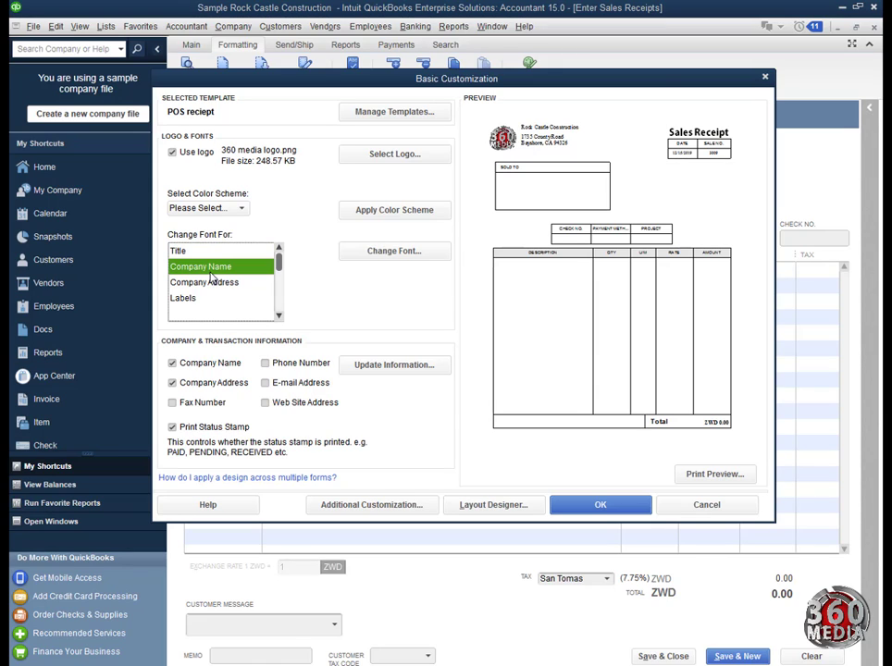
pyautogui.click(398, 252)
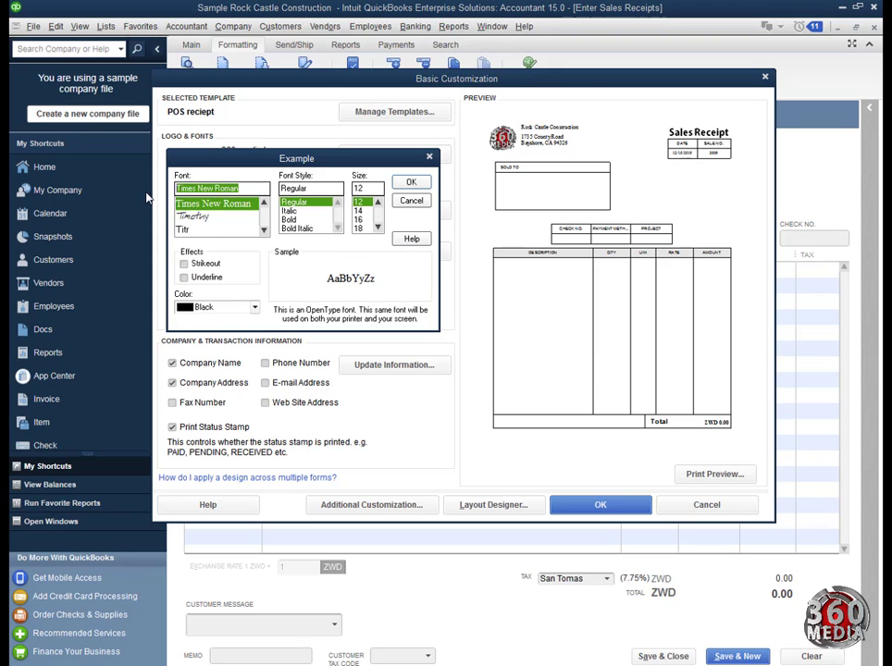
pyautogui.write('myr')
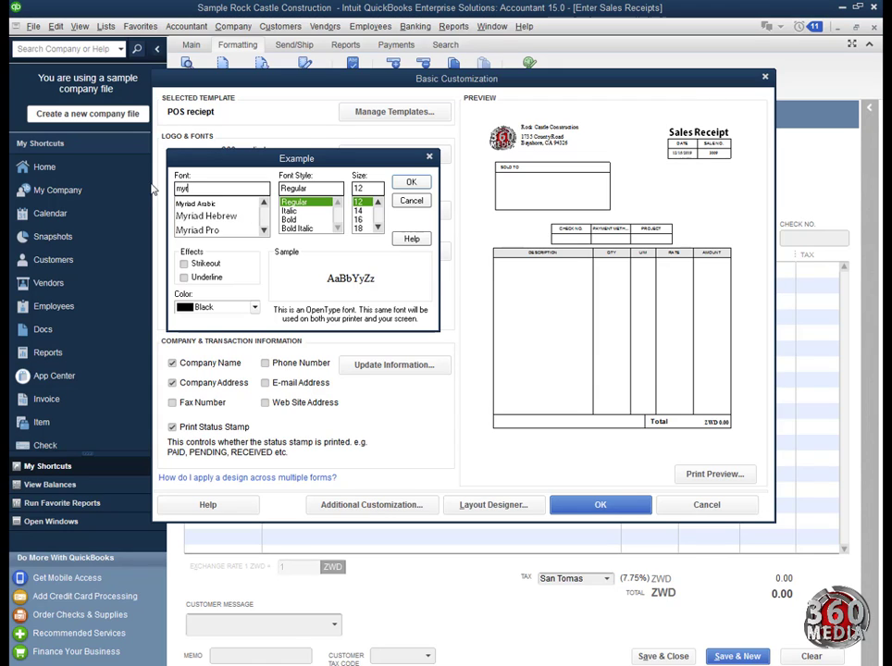
pyautogui.click(219, 205)
pyautogui.click(220, 216)
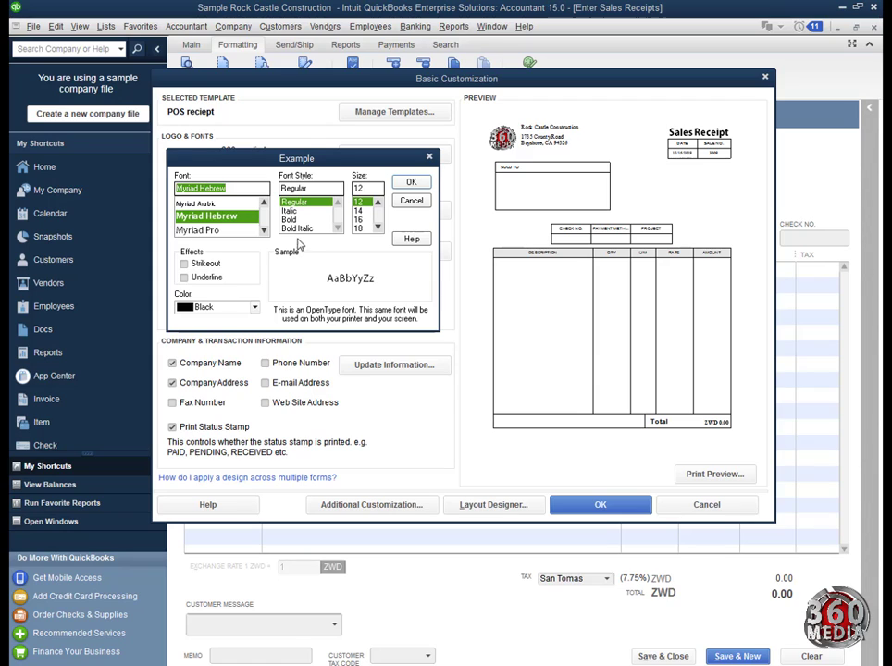
pyautogui.click(412, 182)
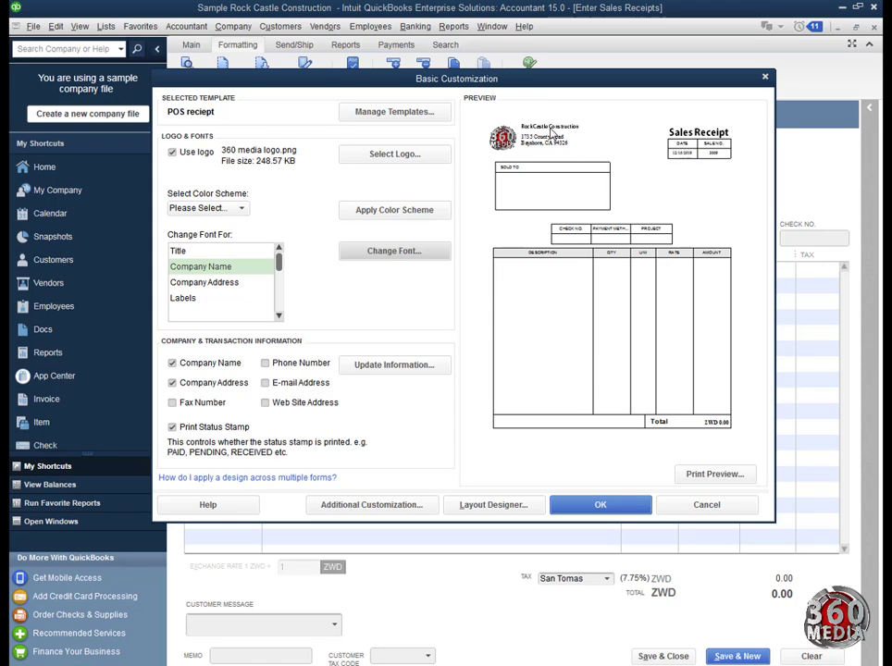
# - Change the company address font to Myriad Hebrew and apply it
pyautogui.click(215, 282)
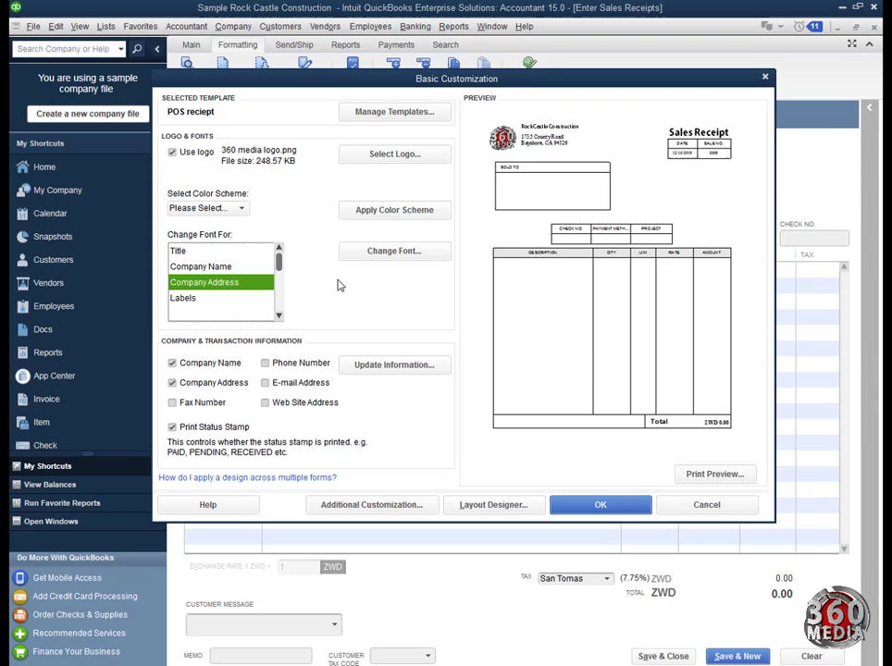
pyautogui.click(400, 259)
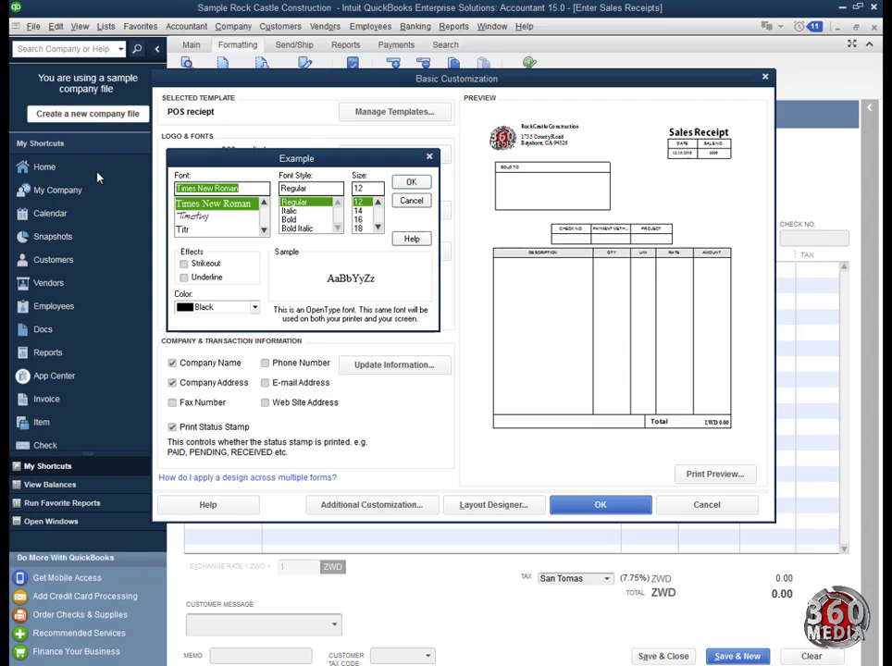
pyautogui.write('m')
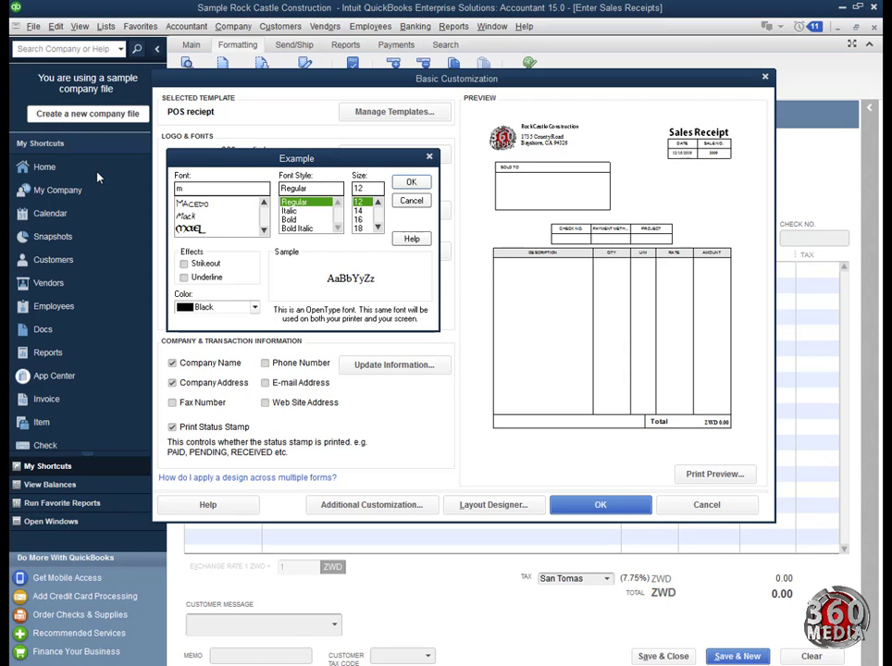
pyautogui.write('yr')
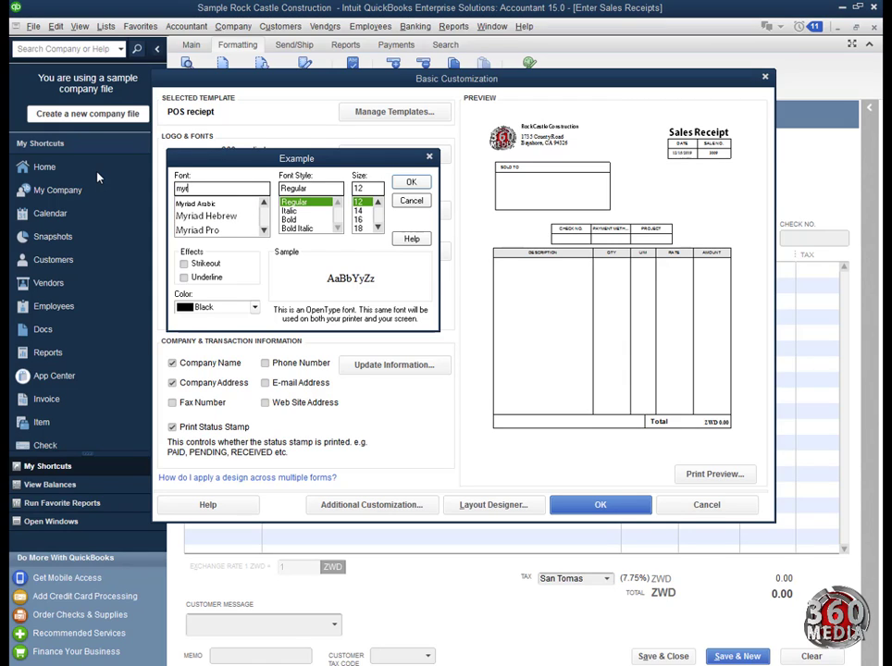
pyautogui.click(224, 217)
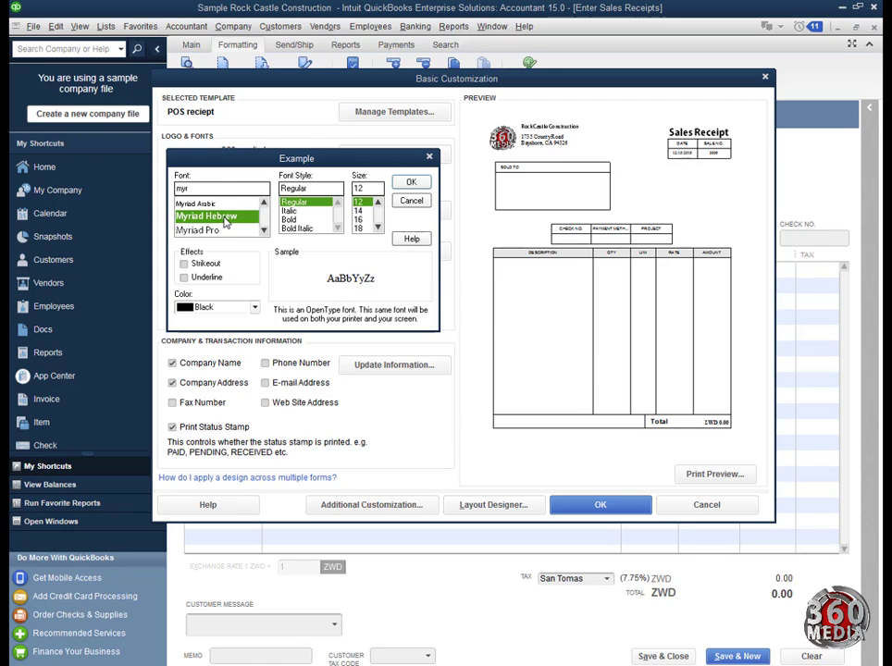
pyautogui.click(254, 218)
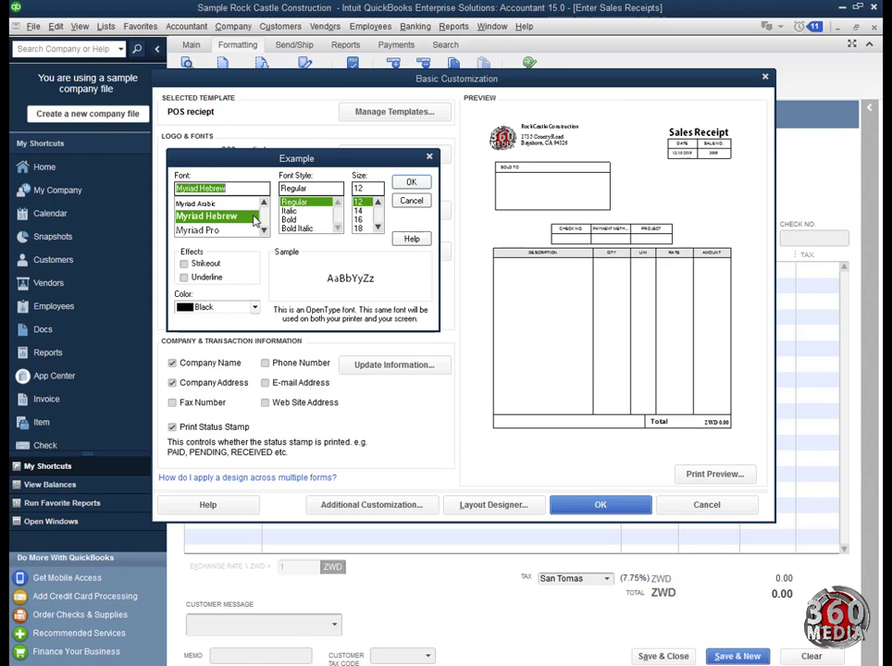
pyautogui.click(412, 185)
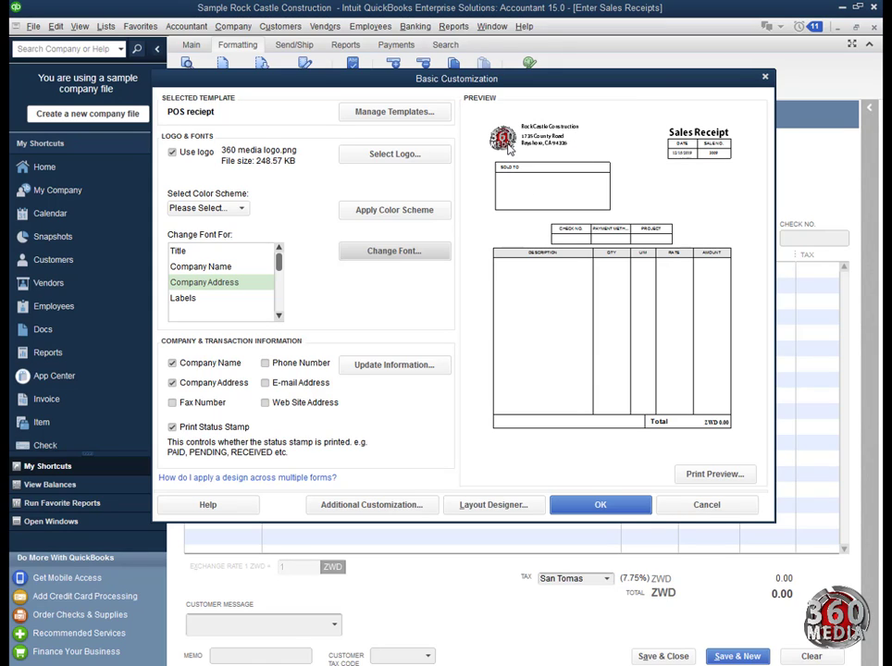
pyautogui.click(190, 300)
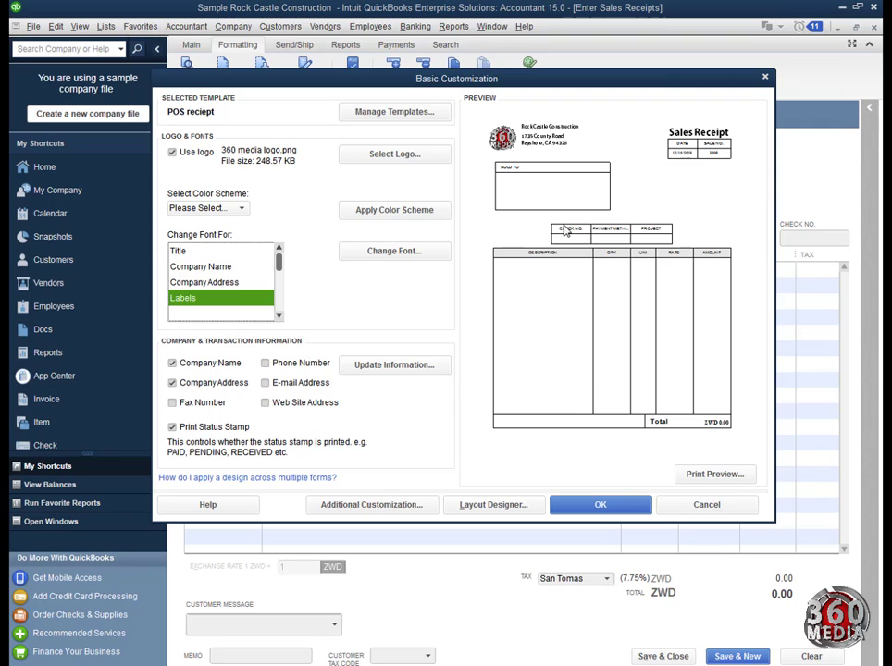
pyautogui.click(378, 250)
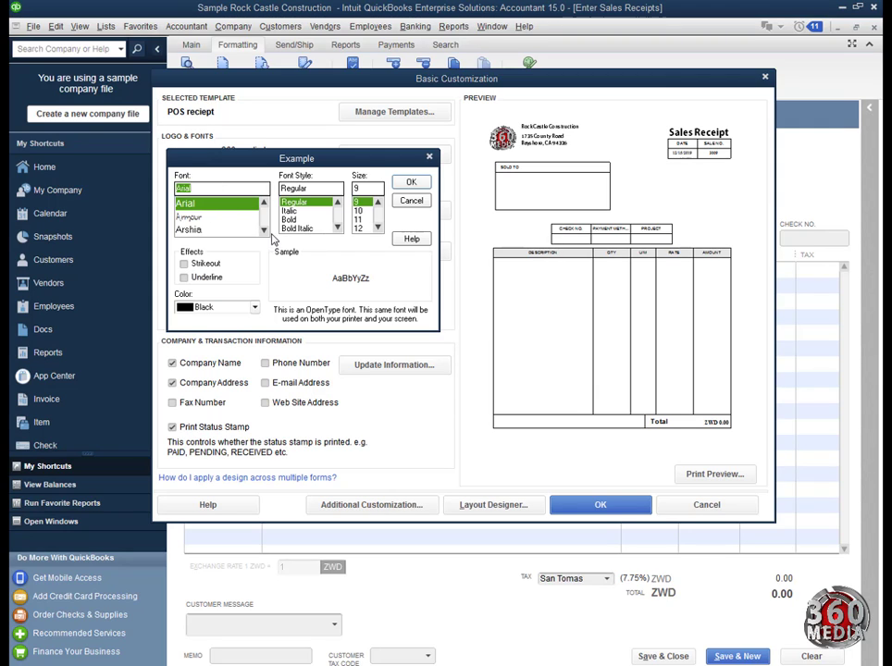
pyautogui.click(263, 231)
pyautogui.click(267, 233)
pyautogui.click(267, 232)
pyautogui.scroll(5, 235, 206)
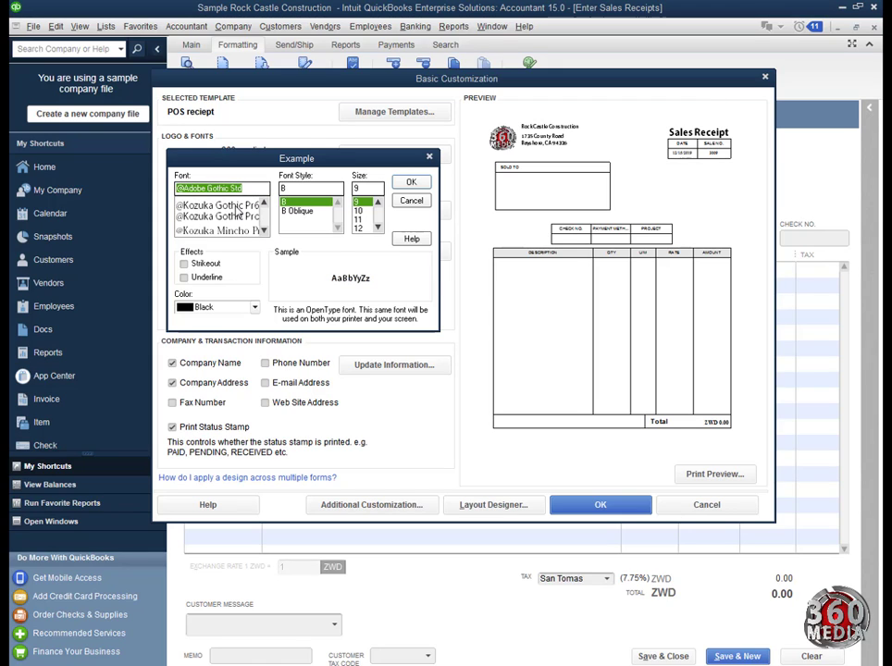
pyautogui.click(235, 206)
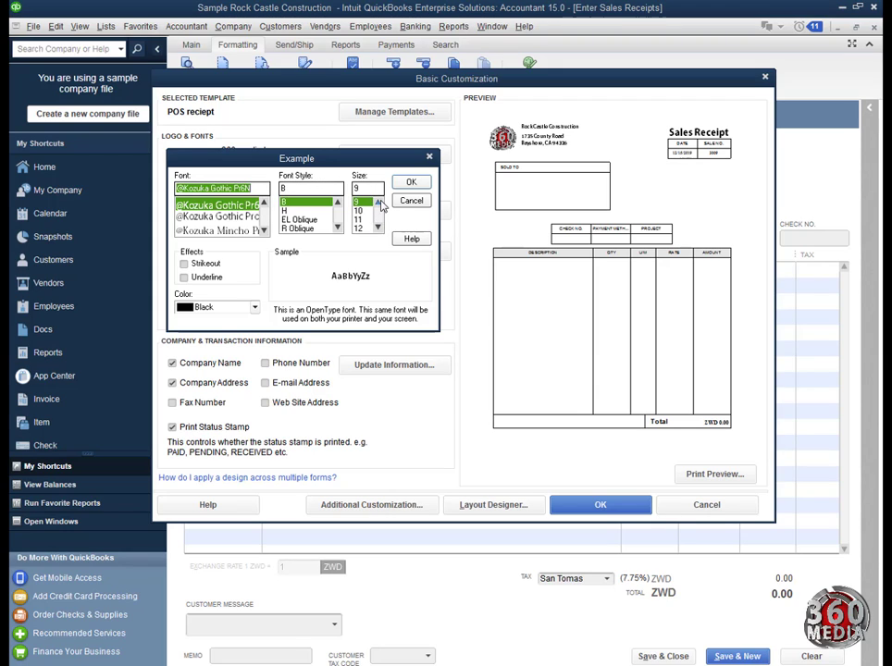
pyautogui.click(410, 182)
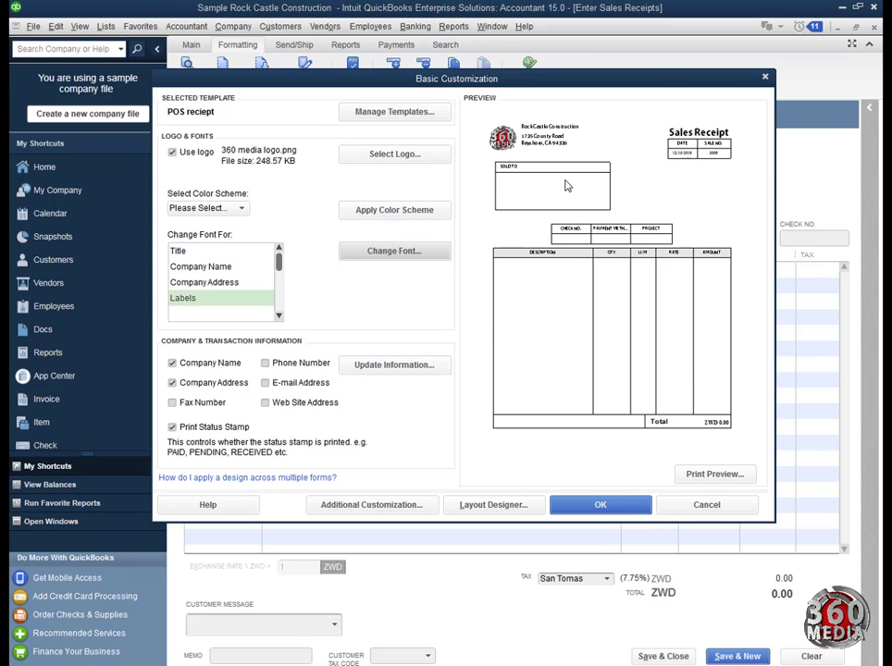
# - Try showing the company's e-mail address and web site address on the receipt, then turn both options off
pyautogui.click(269, 384)
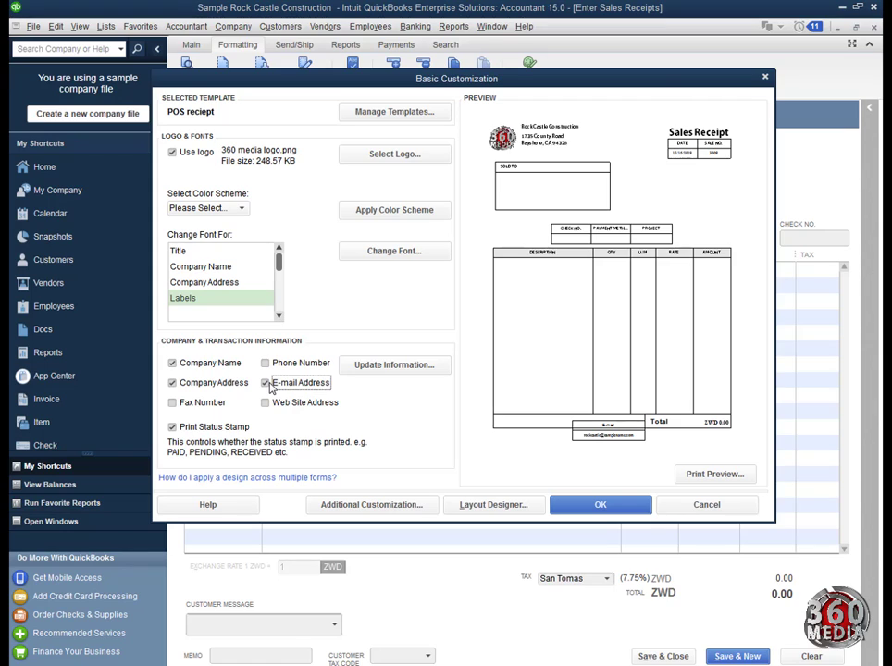
pyautogui.click(265, 383)
pyautogui.click(266, 402)
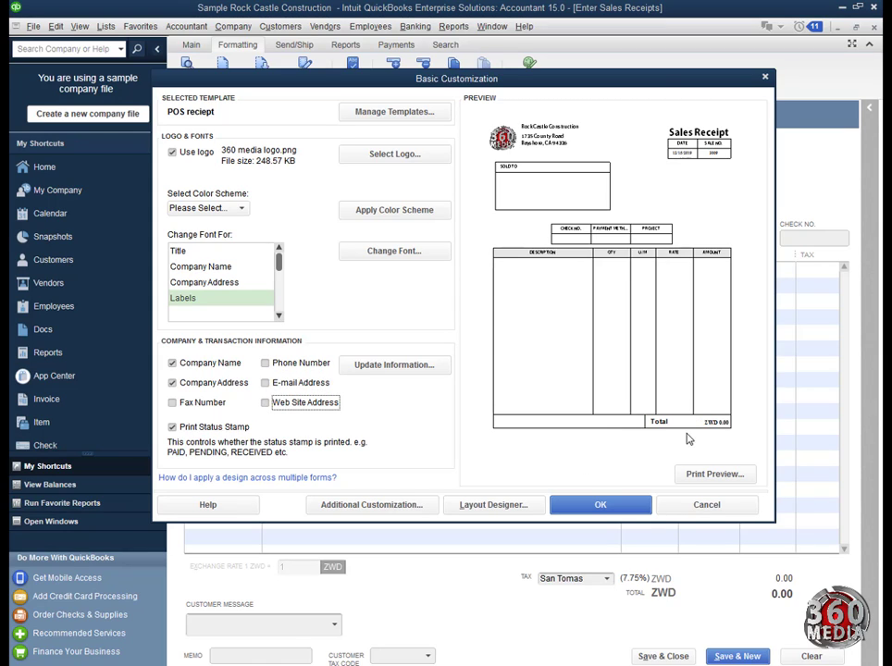
pyautogui.click(265, 402)
pyautogui.click(267, 405)
pyautogui.click(266, 404)
# - Open the company information from the template customization, review the contact details and close it
pyautogui.click(394, 366)
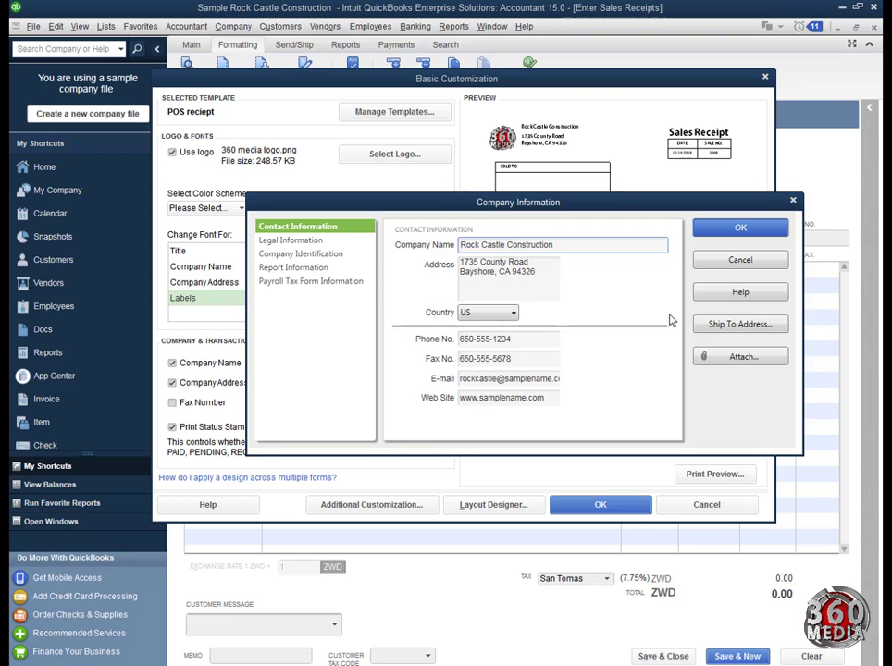
pyautogui.click(760, 231)
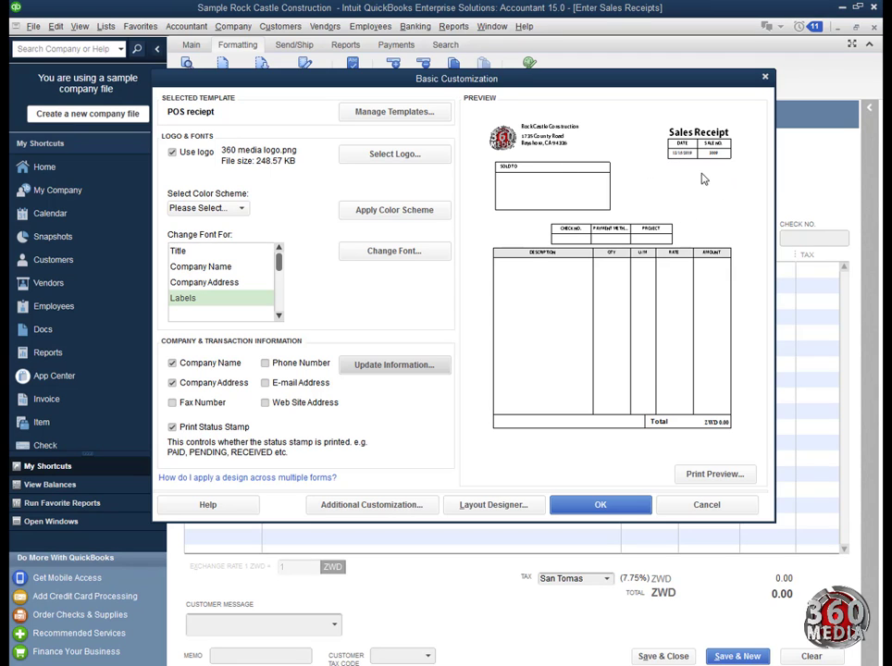
# - In the layout designer, move the Sales Receipt title between the company address and the SOLD TO box, and shrink it to about 2.00 x 0.38
pyautogui.click(482, 510)
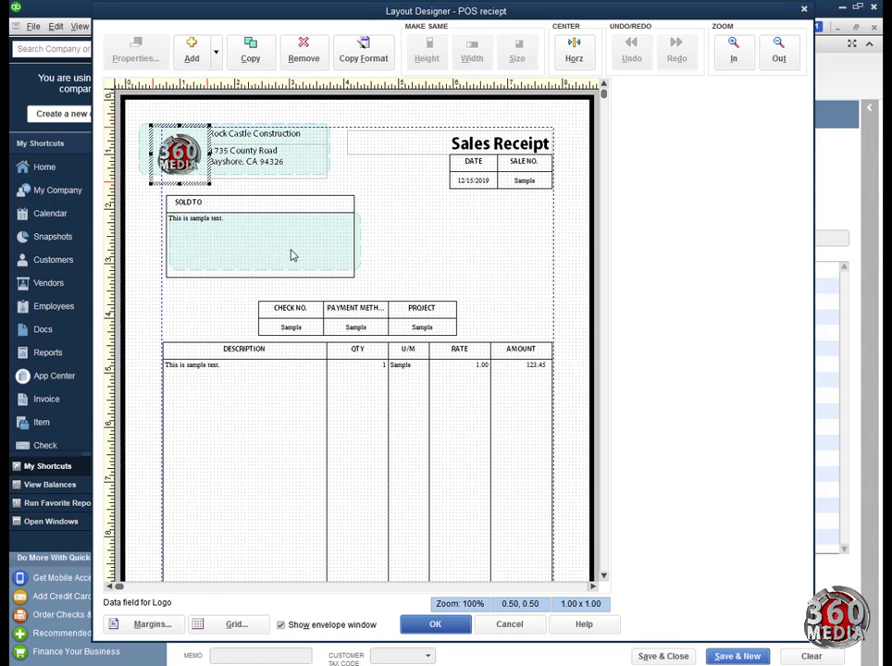
pyautogui.click(433, 154)
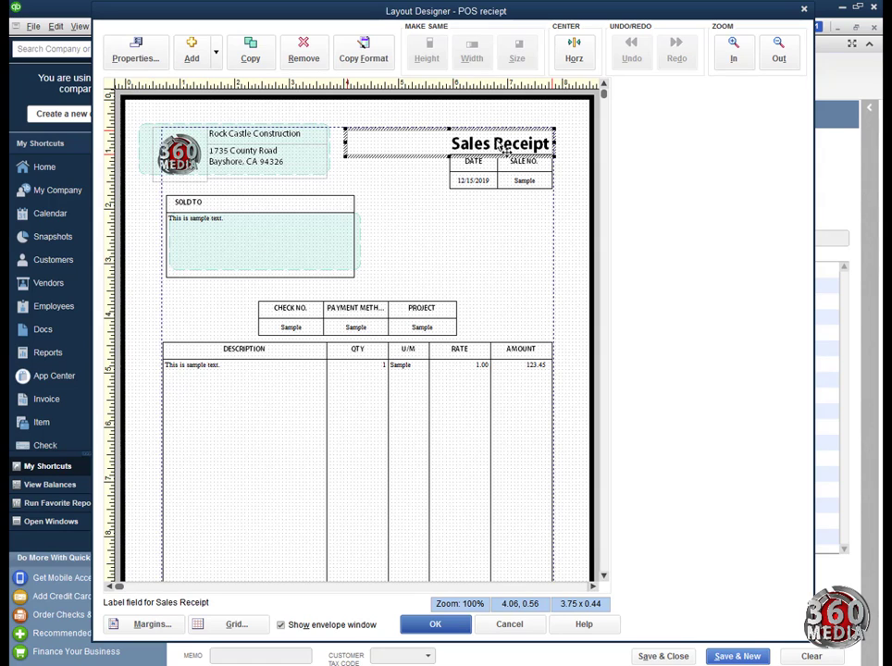
pyautogui.moveTo(502, 148); pyautogui.dragTo(269, 189)
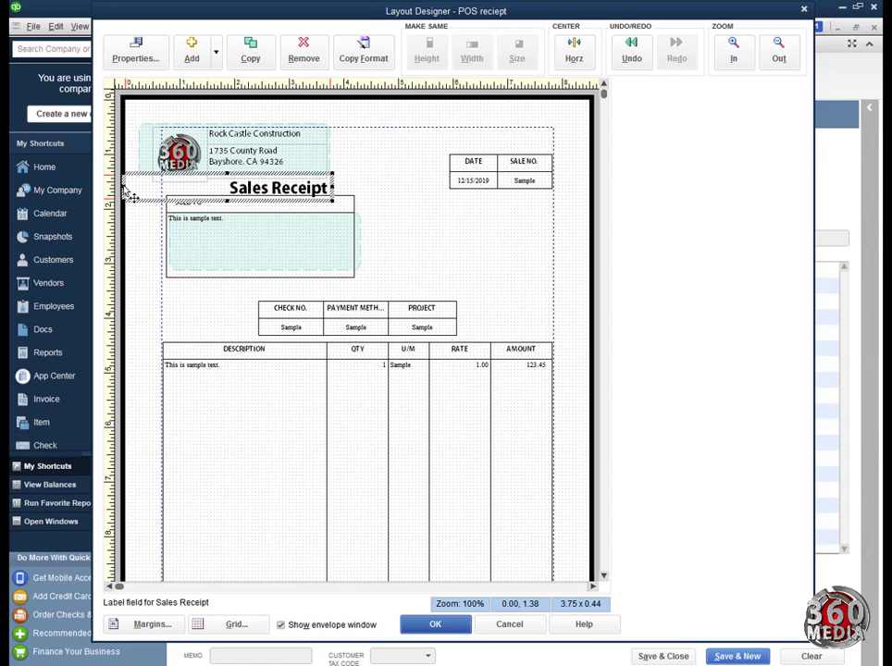
pyautogui.moveTo(129, 193); pyautogui.dragTo(163, 197)
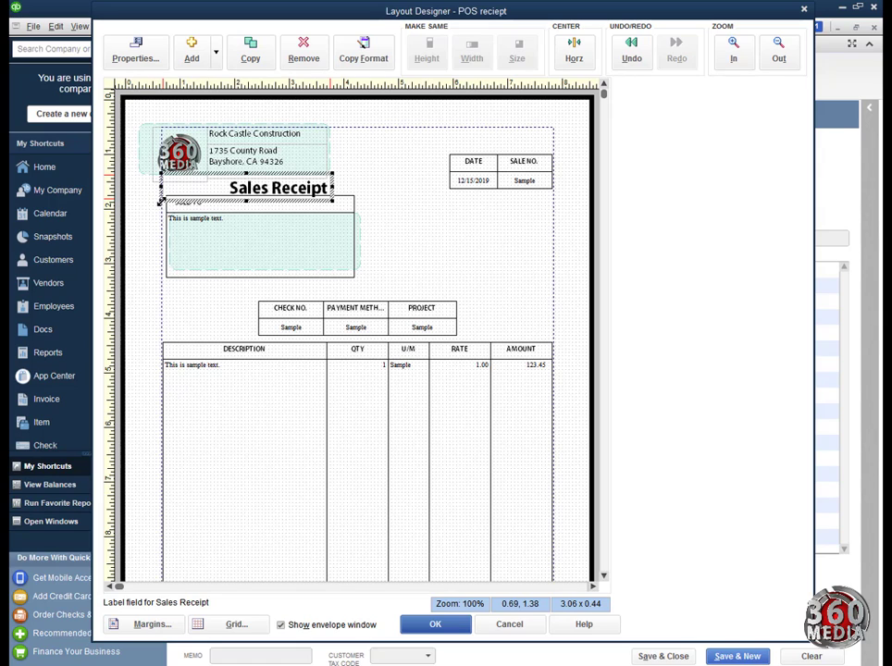
pyautogui.moveTo(161, 201); pyautogui.dragTo(218, 200)
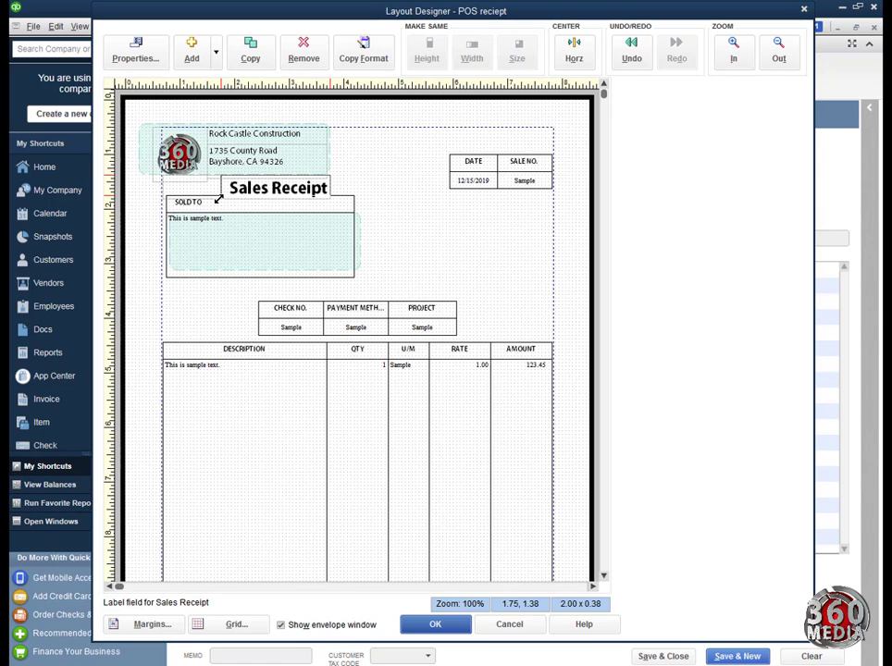
pyautogui.moveTo(309, 199); pyautogui.dragTo(274, 196)
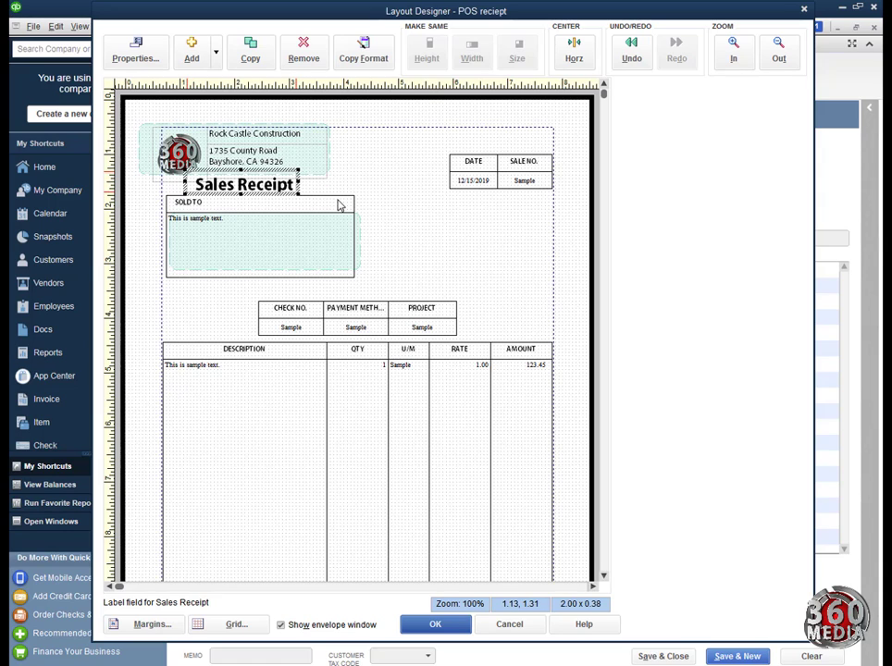
pyautogui.click(400, 201)
# - Narrow the line item table in the layout to a width of about 2.81
pyautogui.click(455, 422)
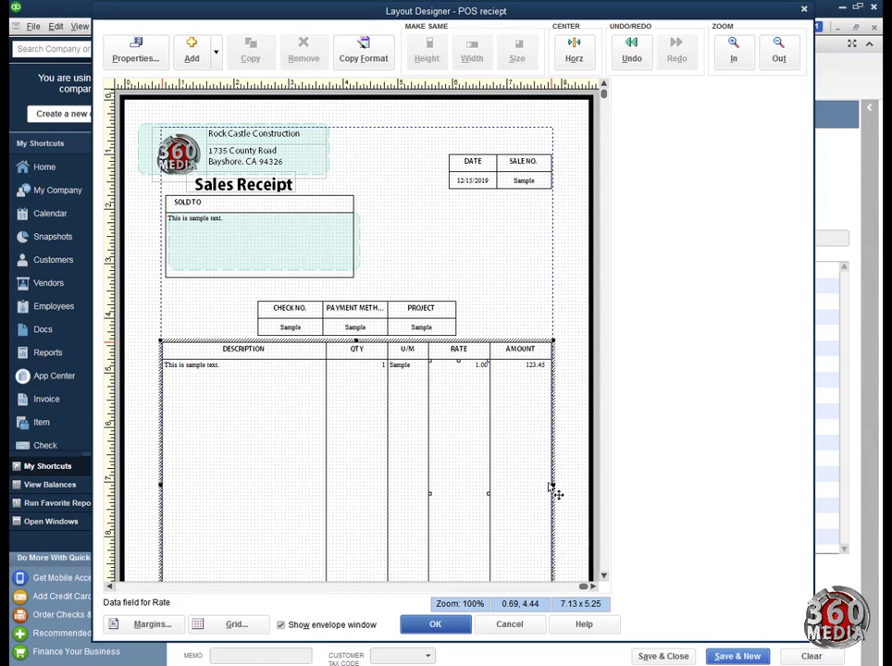
pyautogui.moveTo(554, 485)
pyautogui.mouseDown()
pyautogui.moveTo(366, 500)
pyautogui.moveTo(290, 523)
pyautogui.mouseUp()
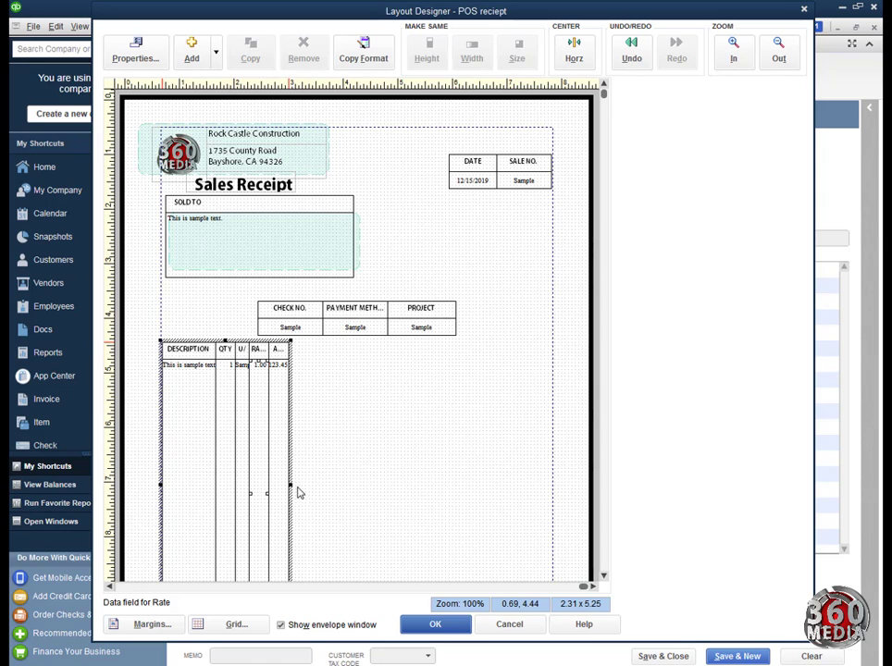
pyautogui.moveTo(292, 492); pyautogui.dragTo(318, 491)
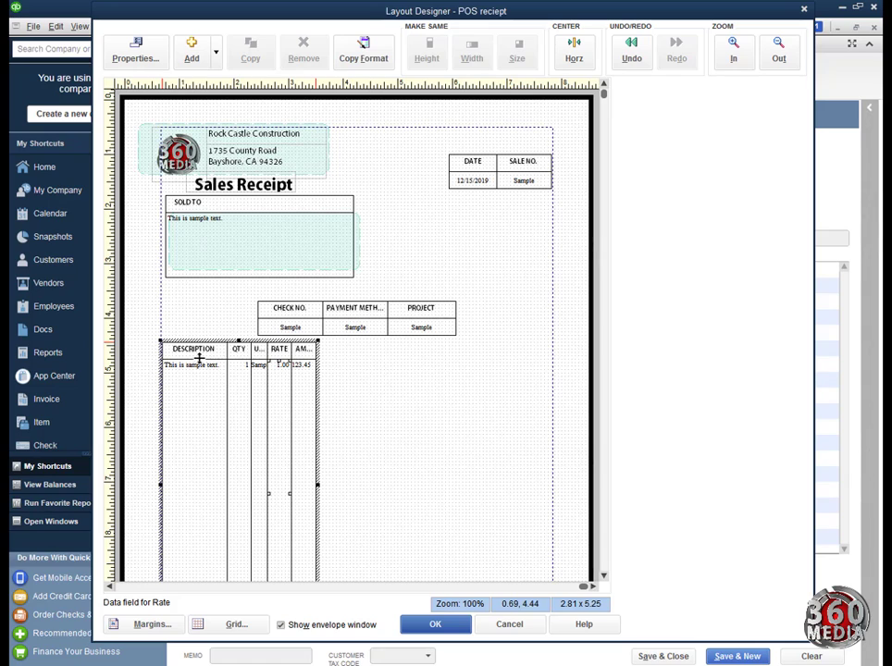
# - Narrow the table's DESCRIPTION column, widen the U/M column by shifting its border with QTY, and accept the layout
pyautogui.moveTo(227, 467); pyautogui.dragTo(207, 475)
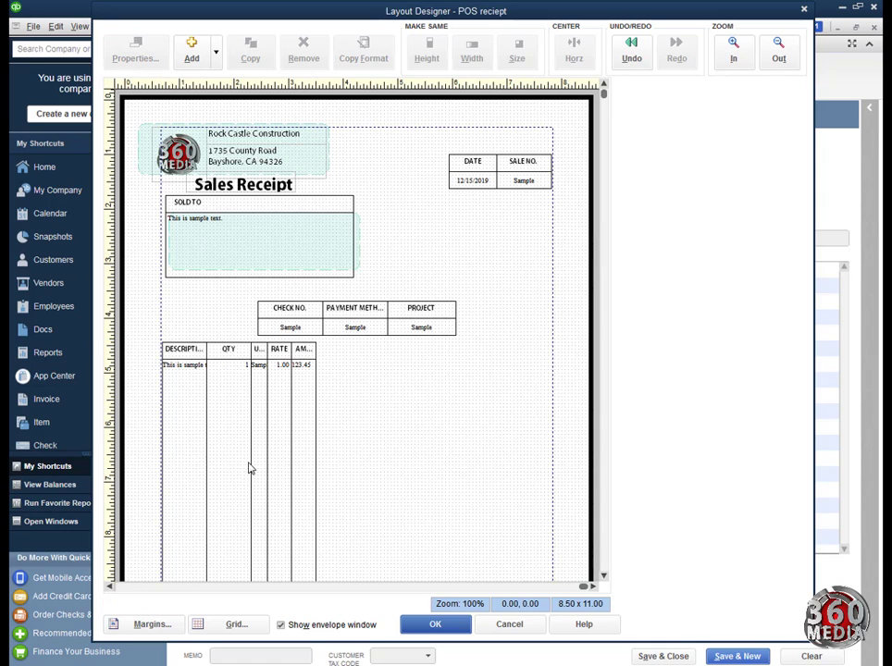
pyautogui.click(248, 468)
pyautogui.moveTo(238, 465); pyautogui.dragTo(237, 463)
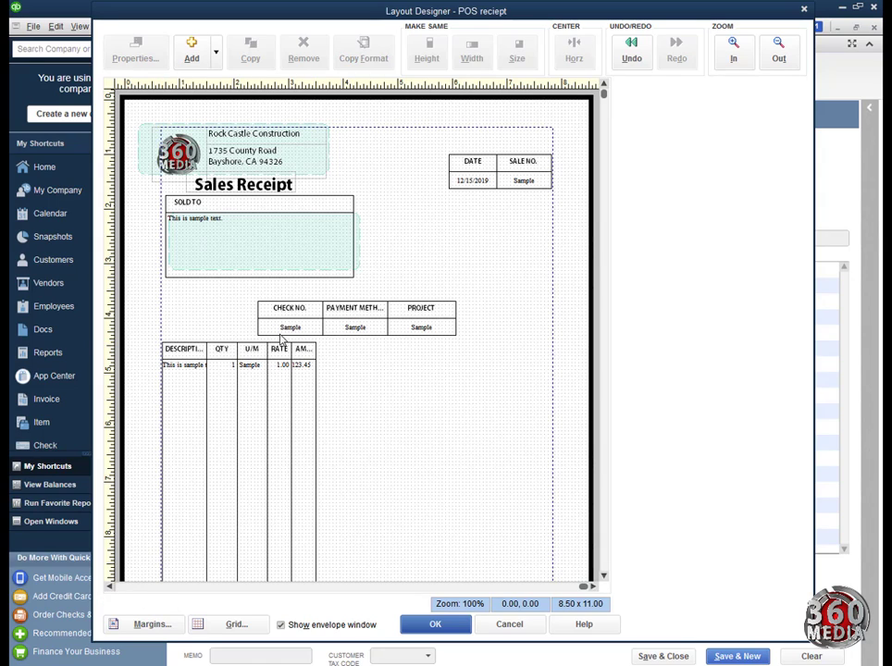
pyautogui.click(435, 626)
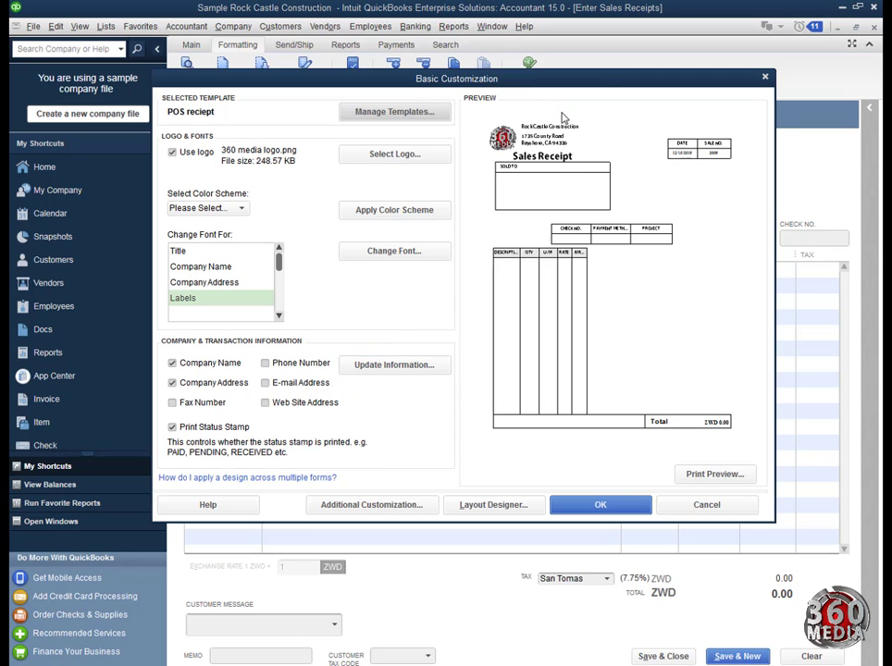
# - In the additional customization, remove the Unit of Measure column from both screen and print
pyautogui.click(399, 507)
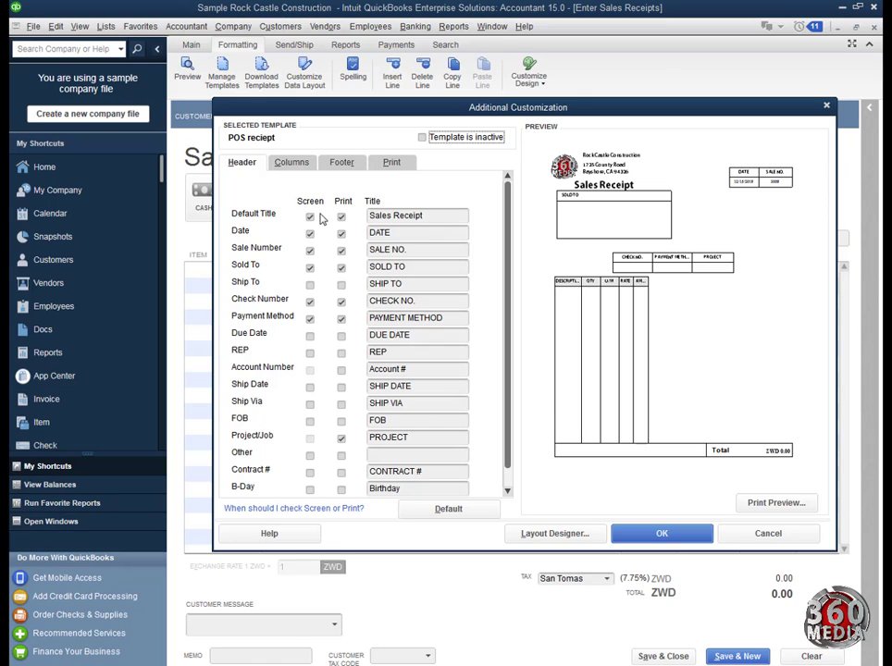
pyautogui.click(291, 164)
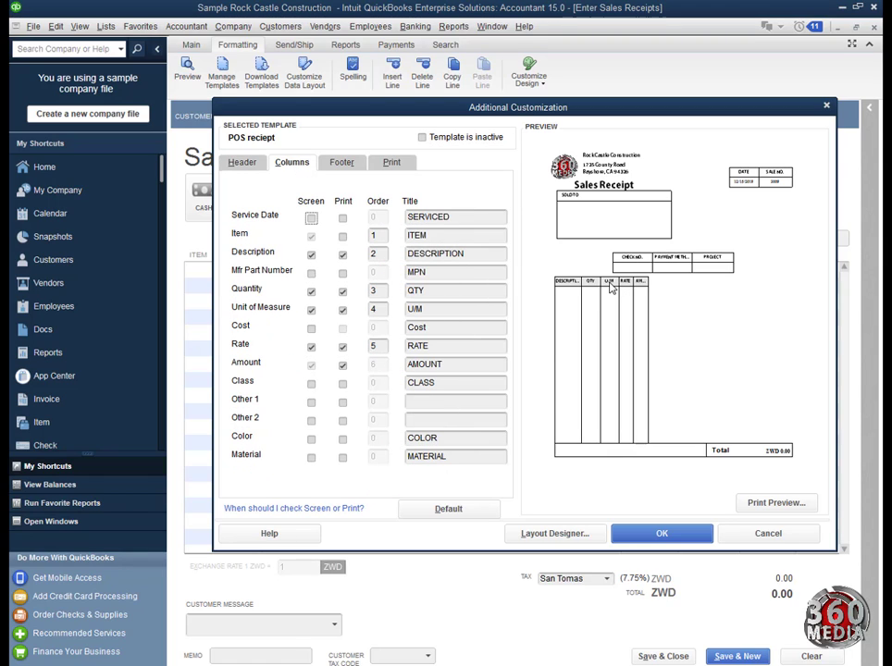
pyautogui.click(312, 311)
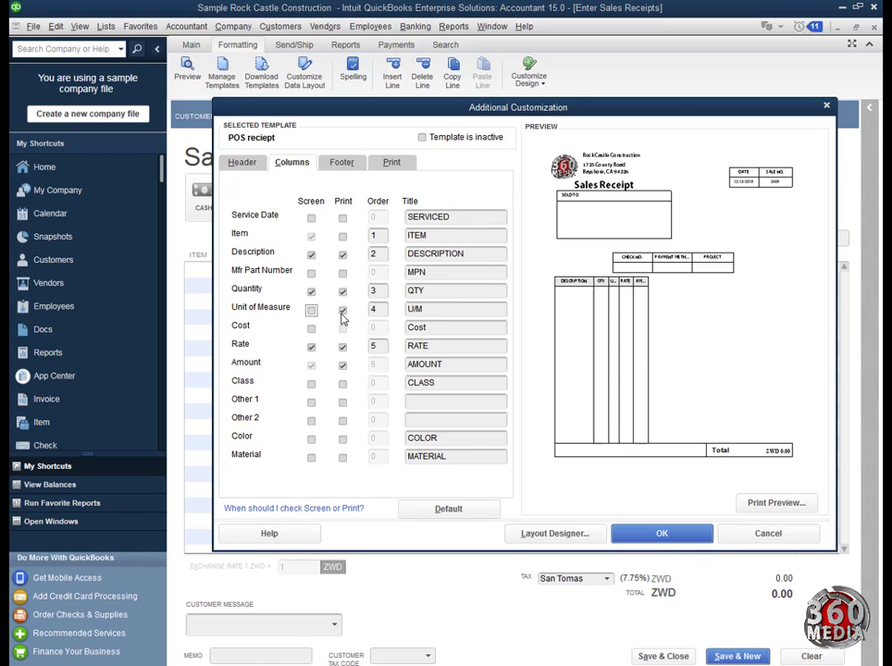
pyautogui.click(343, 312)
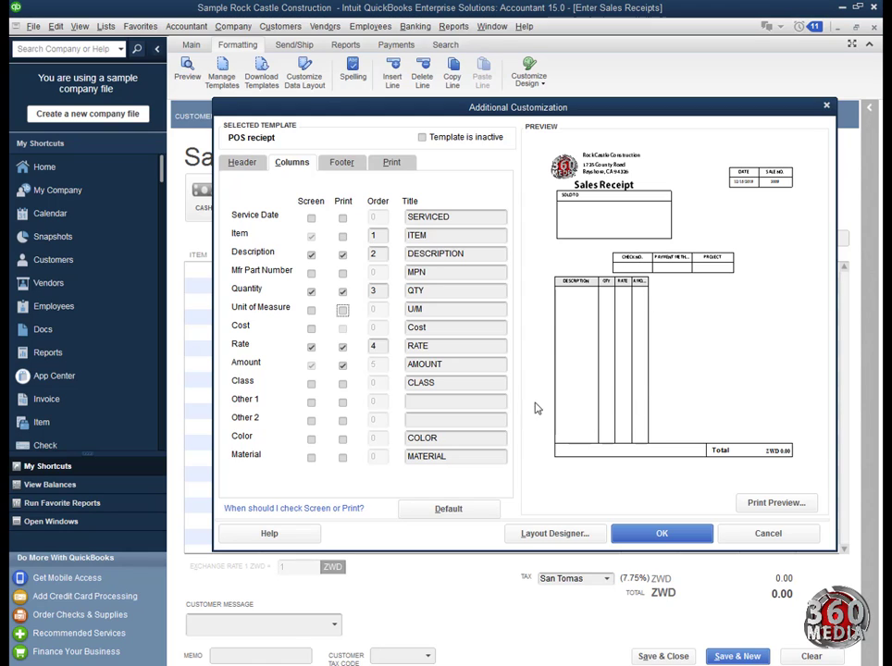
# - Reopen the layout designer and narrow the DESCRIPTION column slightly to give the QTY column more room
pyautogui.click(567, 535)
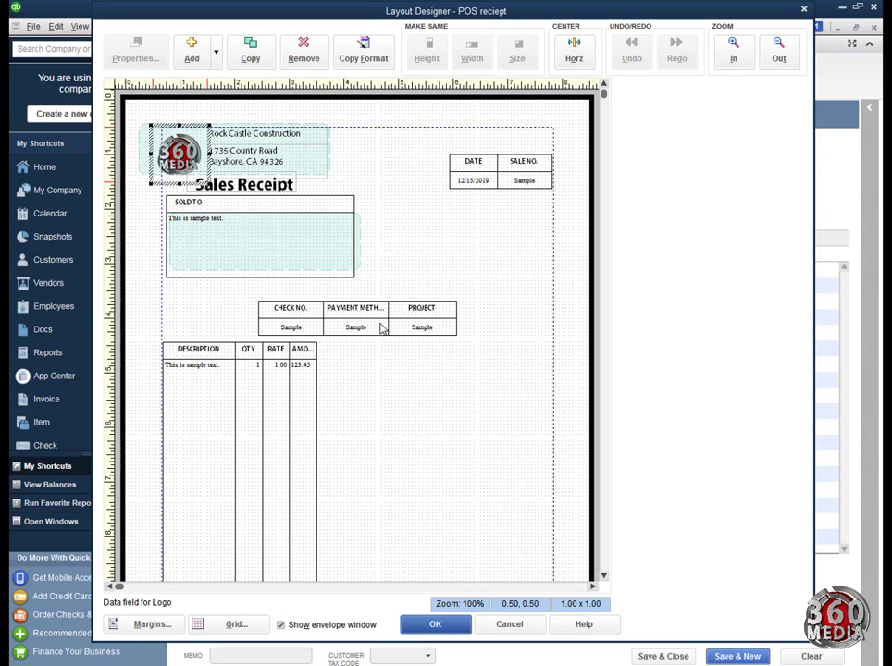
pyautogui.click(231, 497)
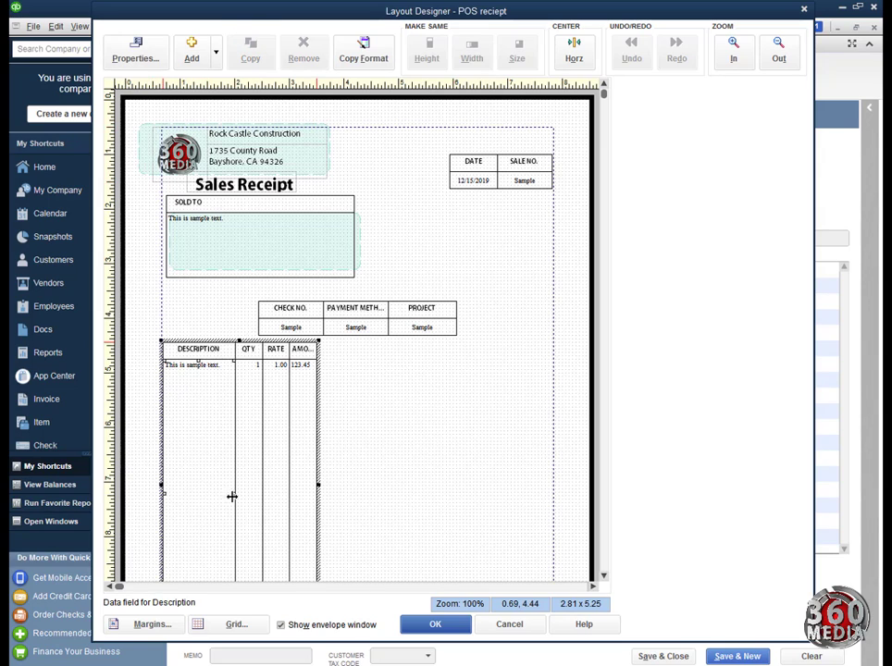
pyautogui.moveTo(236, 495); pyautogui.dragTo(225, 497)
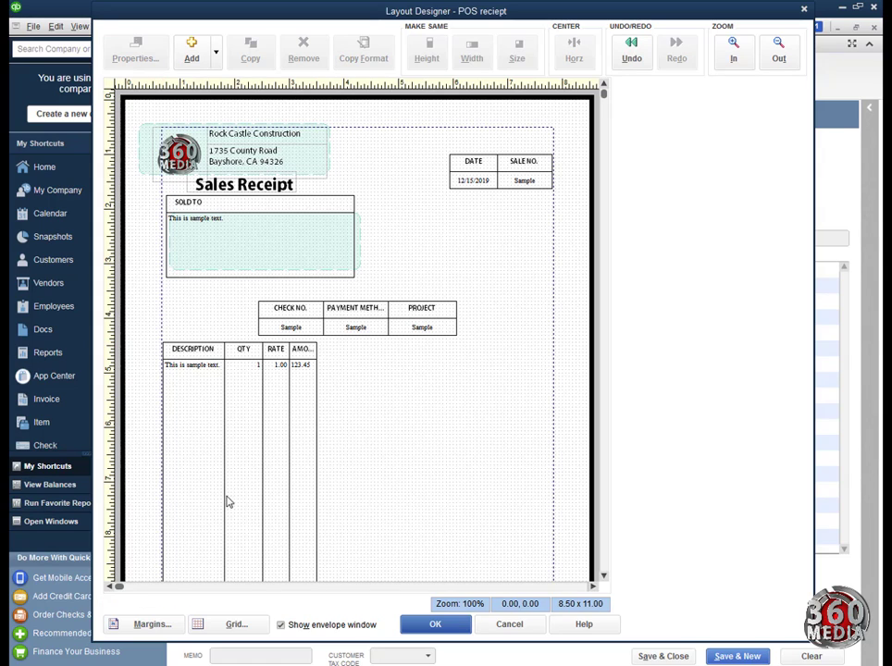
# - Narrow the QTY column, widen the AMOUNT column and shift the whole line item table slightly right to about 0.94
pyautogui.click(264, 481)
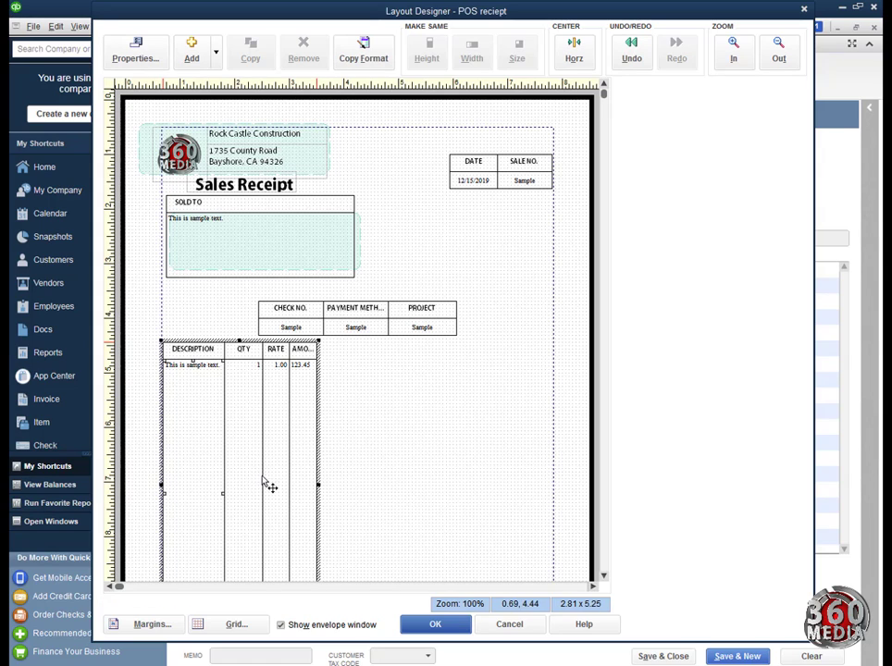
pyautogui.moveTo(261, 489); pyautogui.dragTo(290, 497)
pyautogui.click(275, 493)
pyautogui.click(293, 477)
pyautogui.click(303, 472)
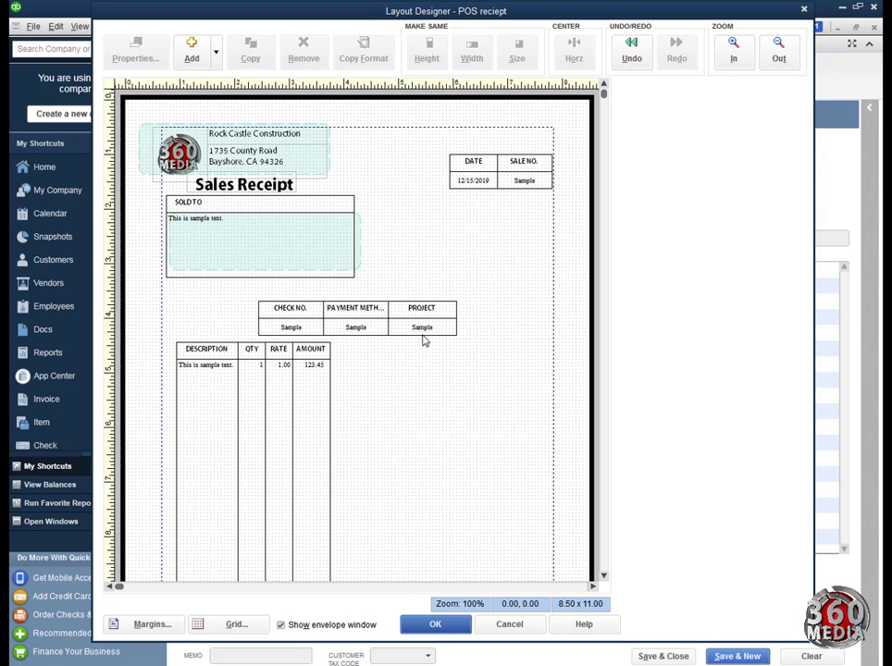
# - Place the Sold To data field beside its label at about 1.56, 1.75 and shrink it to about 1.94 x 0.25
pyautogui.click(225, 248)
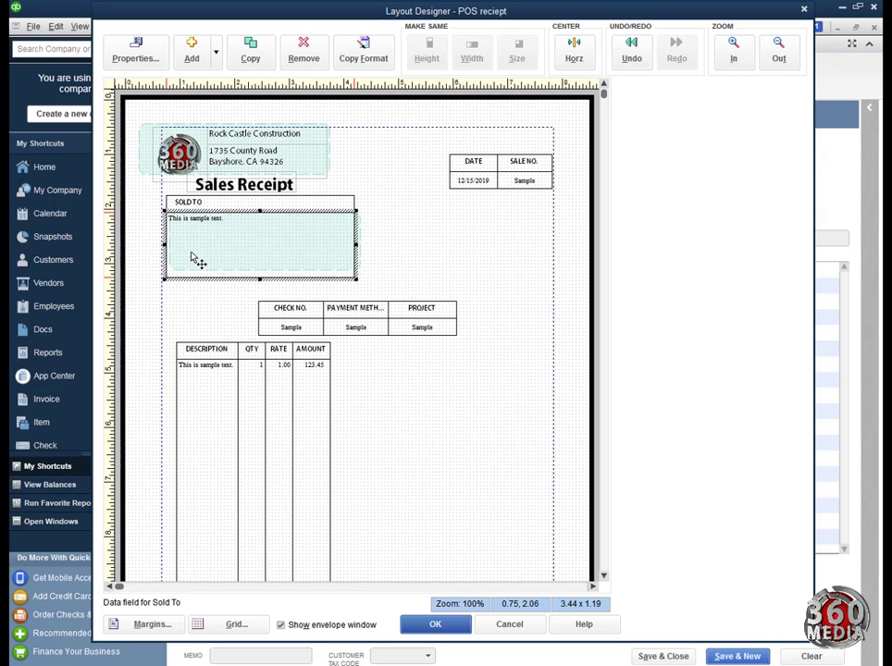
pyautogui.moveTo(195, 259); pyautogui.dragTo(235, 239)
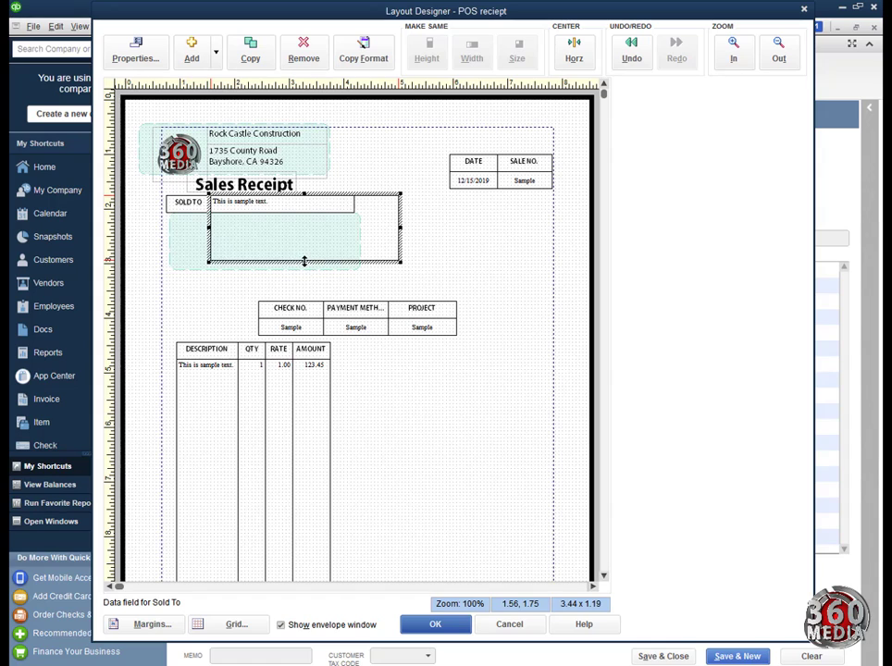
pyautogui.moveTo(304, 261); pyautogui.dragTo(312, 204)
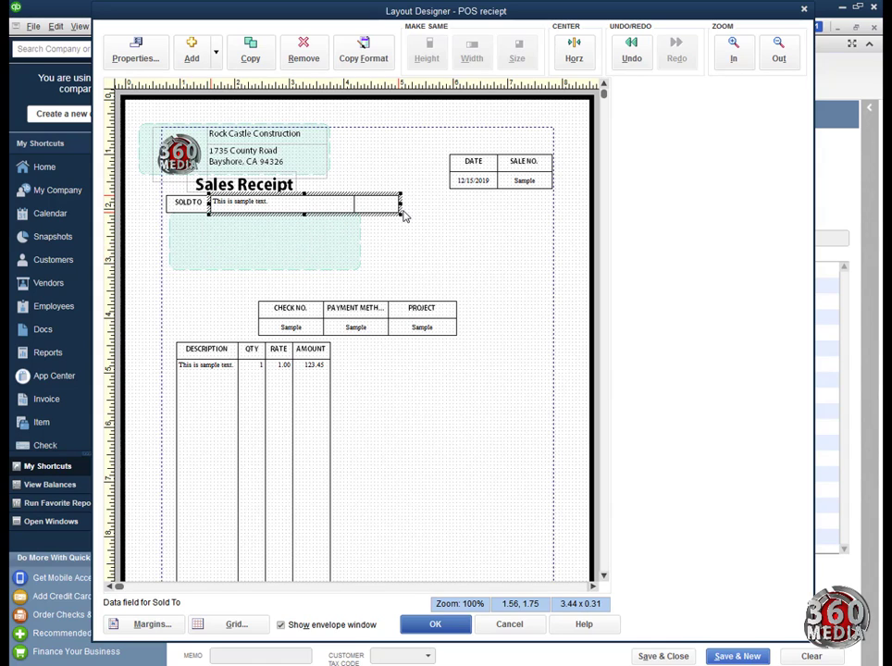
pyautogui.moveTo(400, 213); pyautogui.dragTo(315, 207)
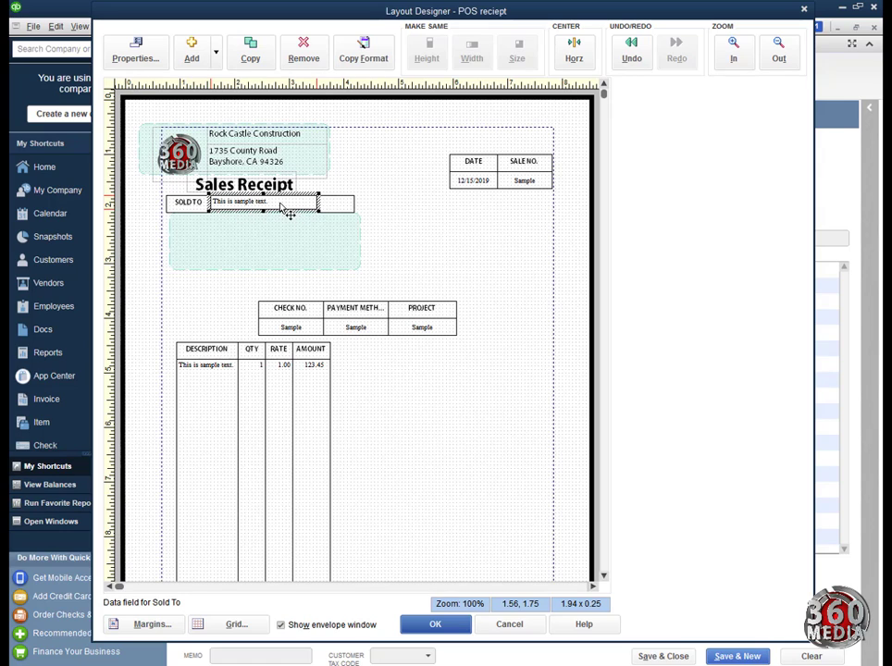
# - Set the Sold To data field's font to Arial, size 10
pyautogui.click(135, 56)
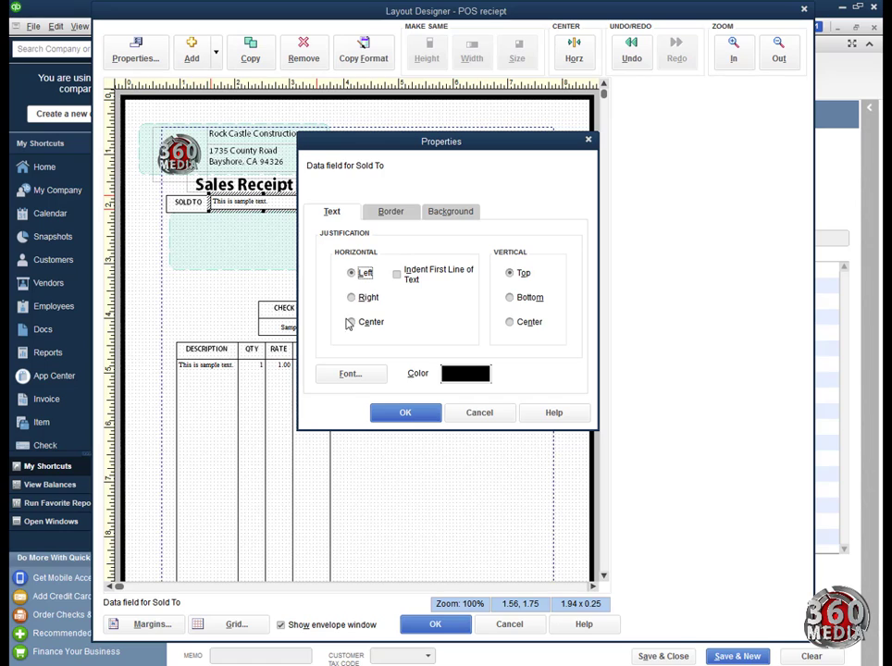
pyautogui.click(351, 374)
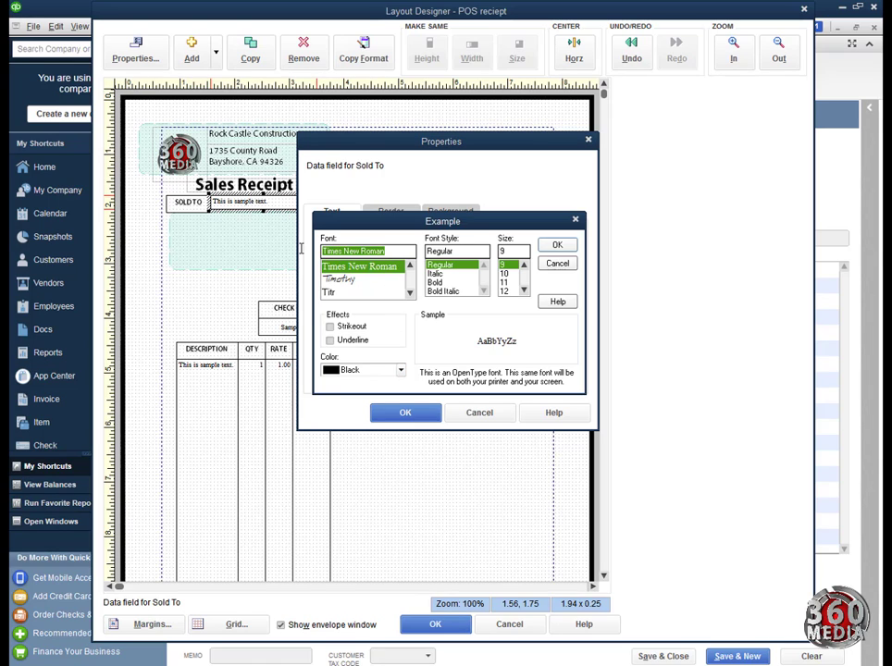
pyautogui.write('ar')
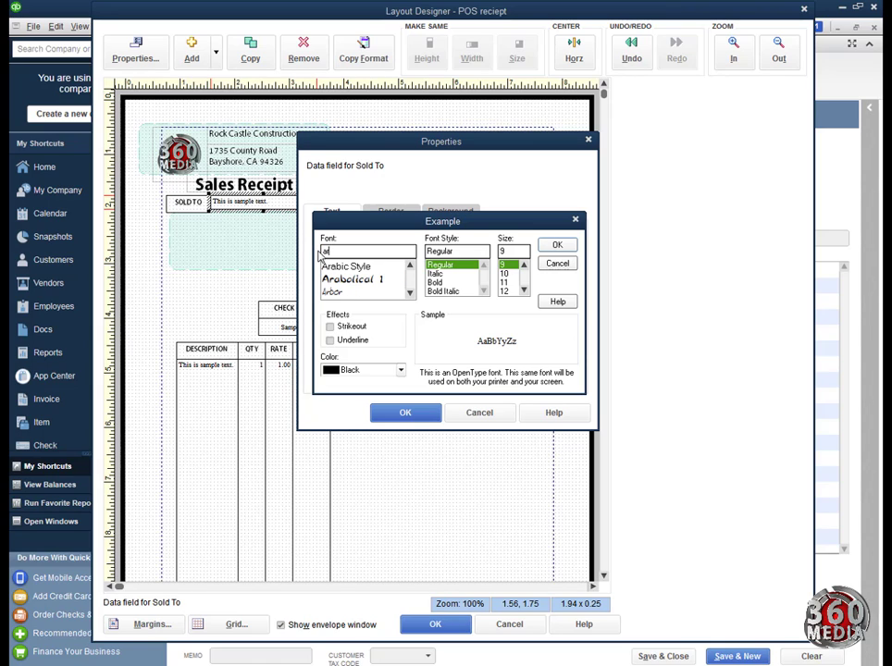
pyautogui.write('i')
pyautogui.click(353, 266)
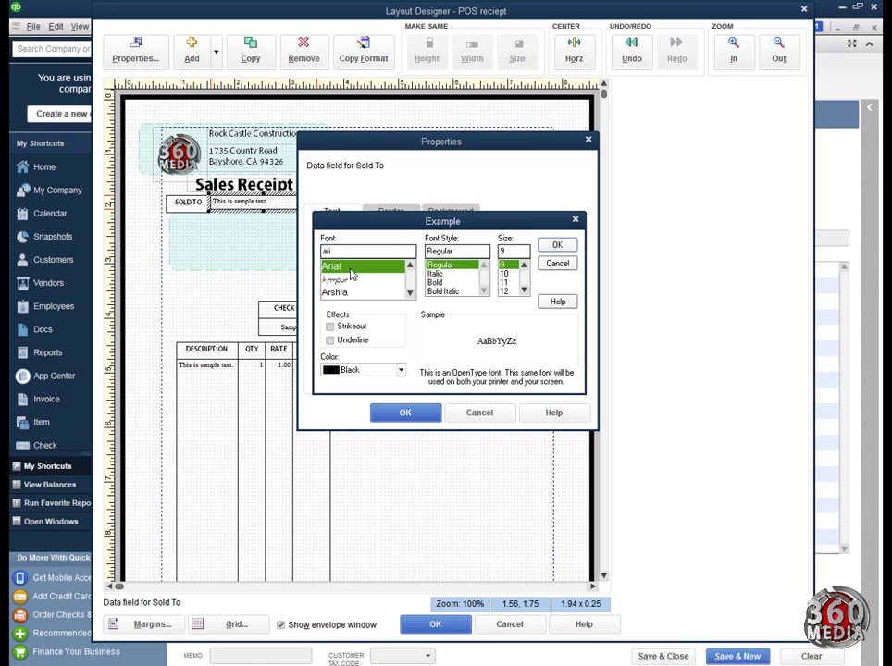
pyautogui.click(505, 274)
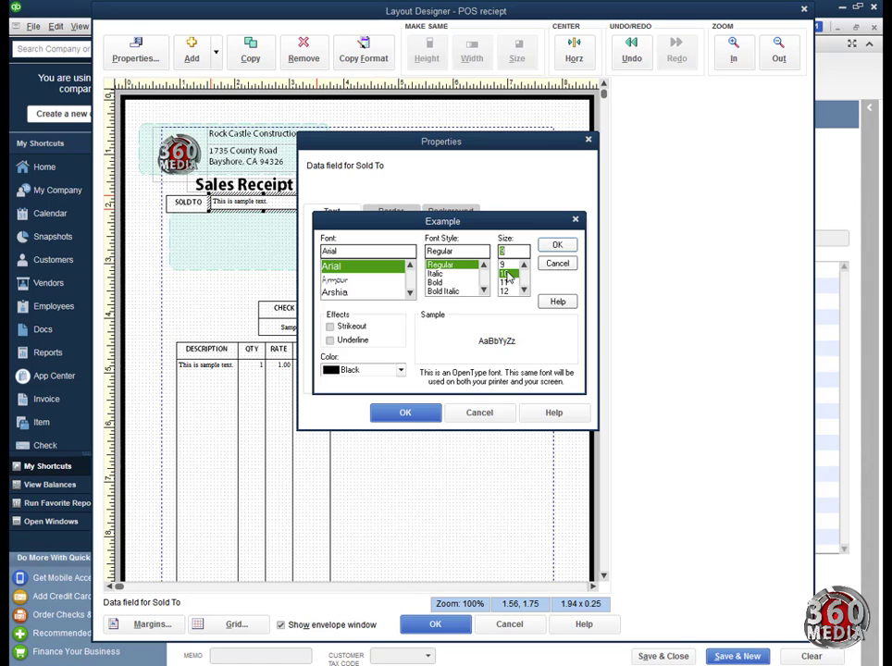
pyautogui.click(558, 247)
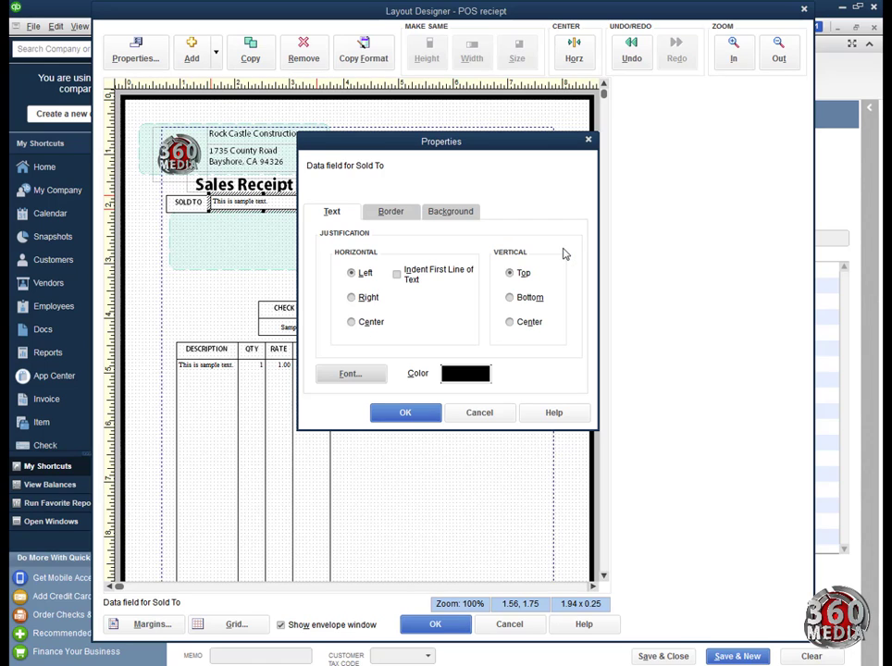
# - Remove the top, right and bottom borders of the Sold To data field and apply its properties
pyautogui.click(391, 213)
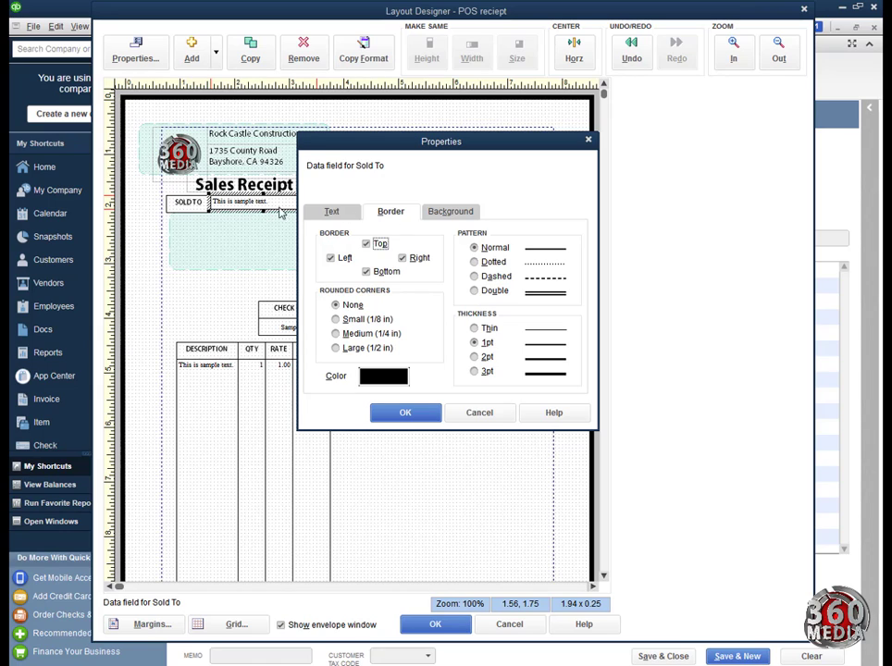
pyautogui.click(379, 244)
pyautogui.click(404, 259)
pyautogui.click(368, 273)
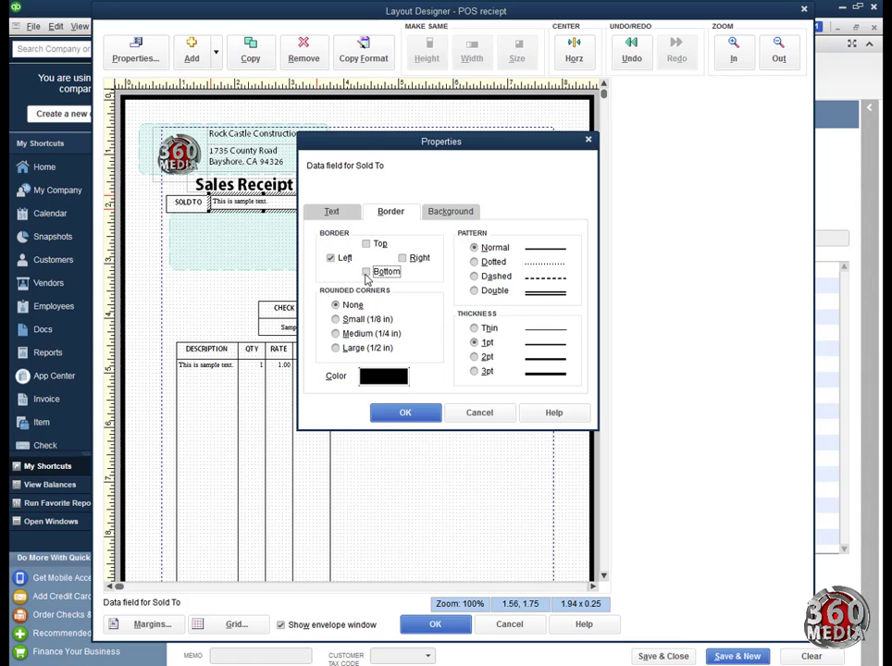
pyautogui.click(405, 411)
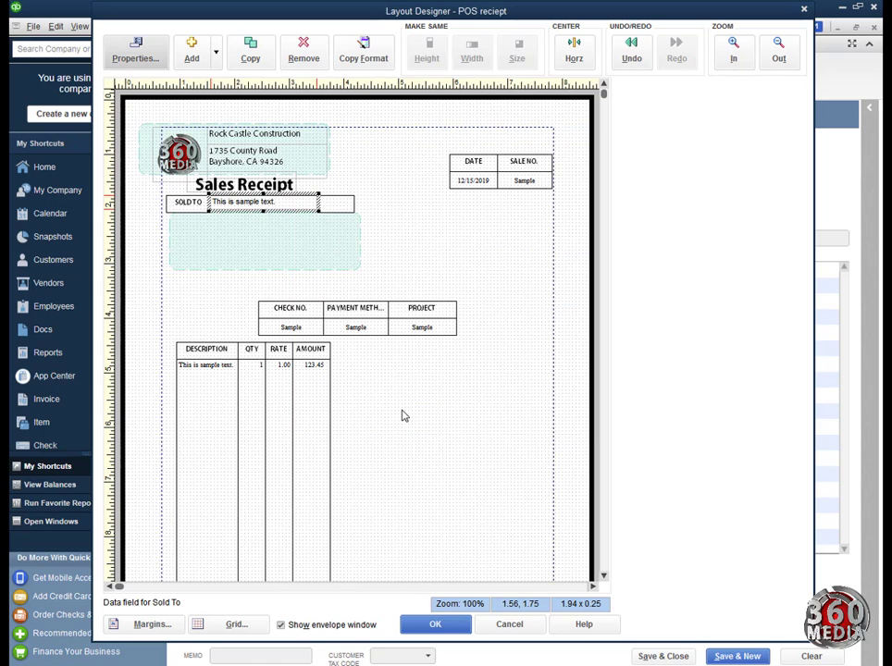
pyautogui.click(371, 263)
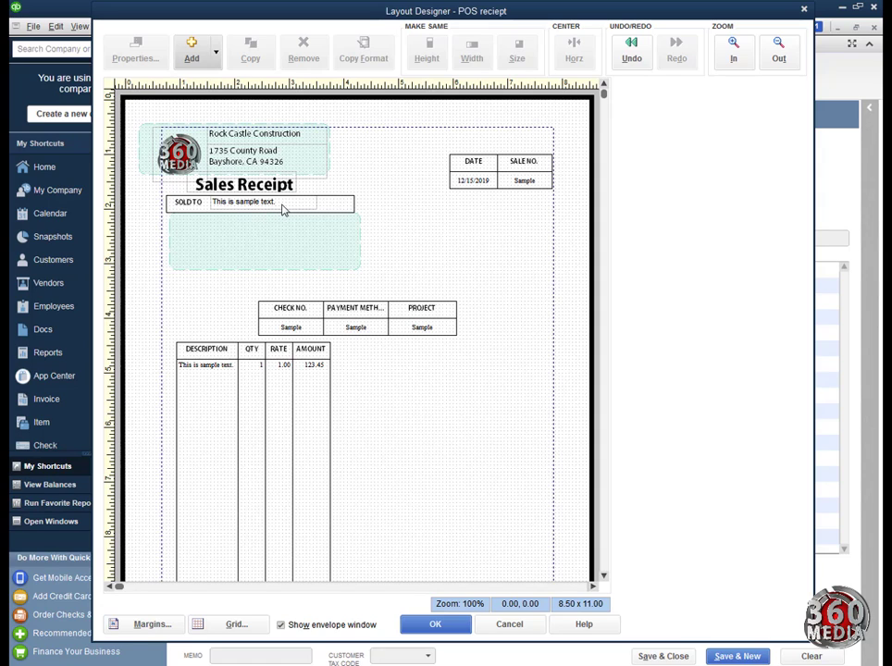
# - Narrow the SOLD TO label field to a width of about 0.81 so it ends where its data field begins
pyautogui.click(185, 206)
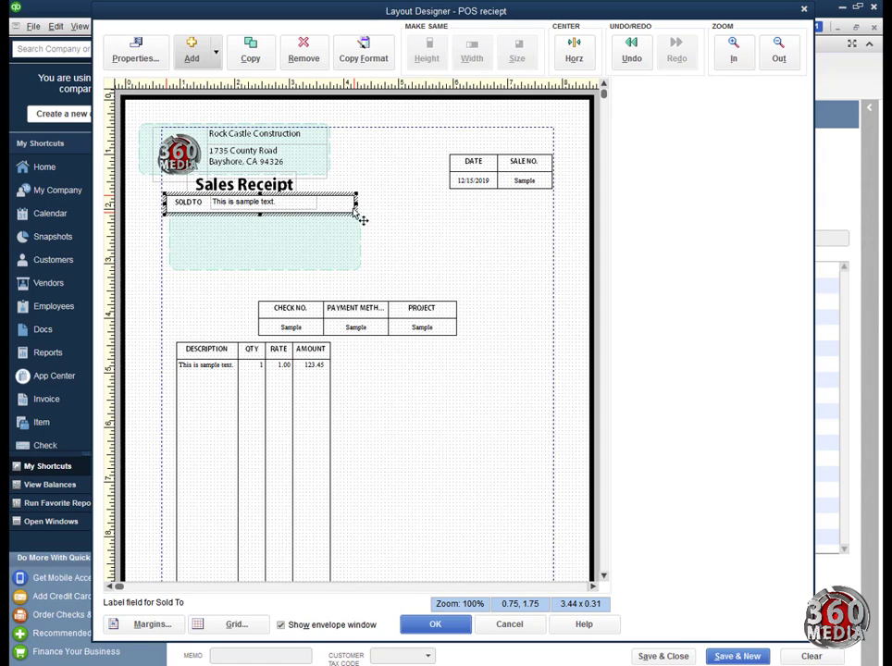
pyautogui.moveTo(355, 214); pyautogui.dragTo(207, 208)
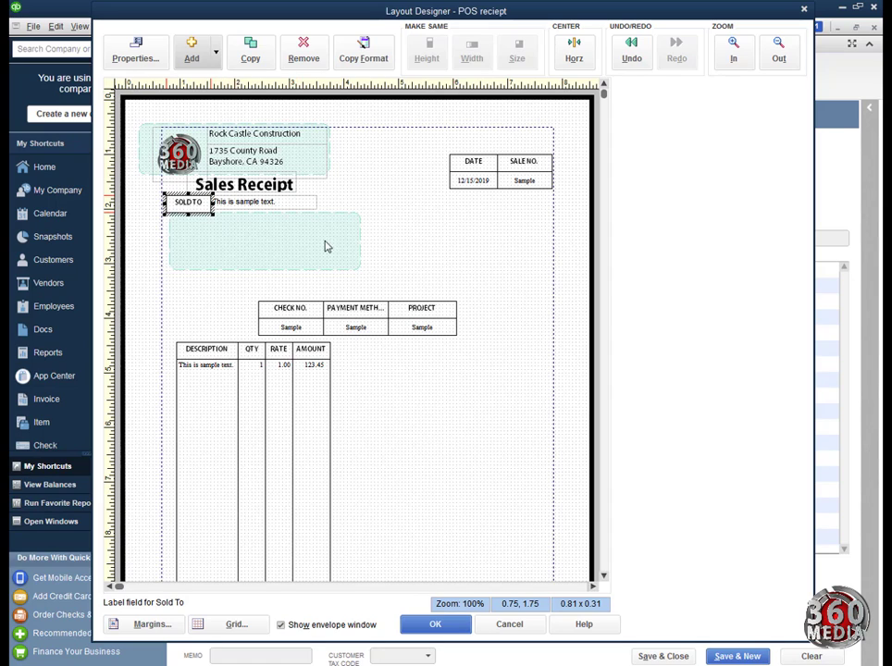
pyautogui.click(408, 215)
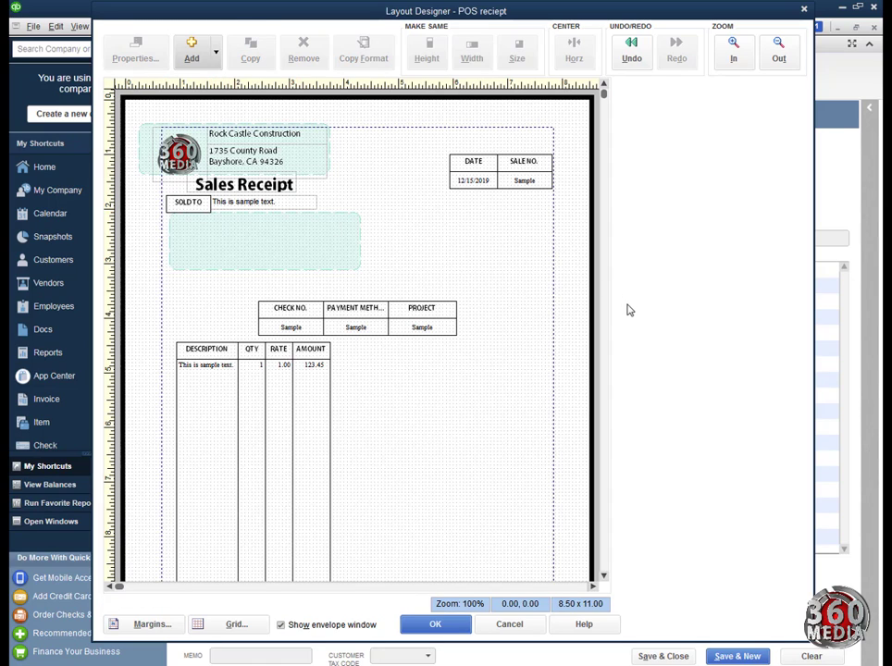
# - Delete the PROJECT label and its data field from the layout
pyautogui.click(449, 313)
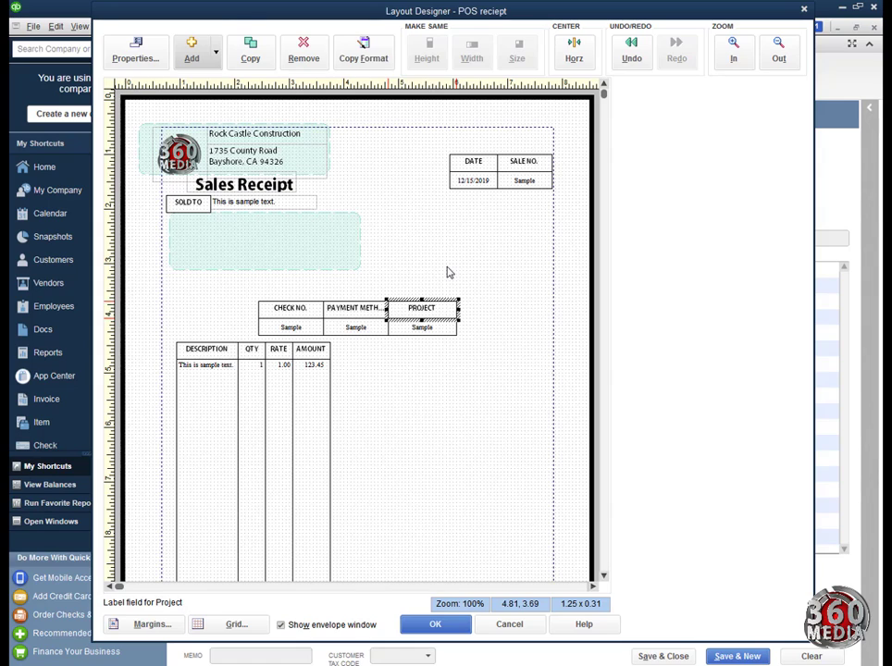
pyautogui.press('Delete')
pyautogui.click(434, 332)
pyautogui.press('Delete')
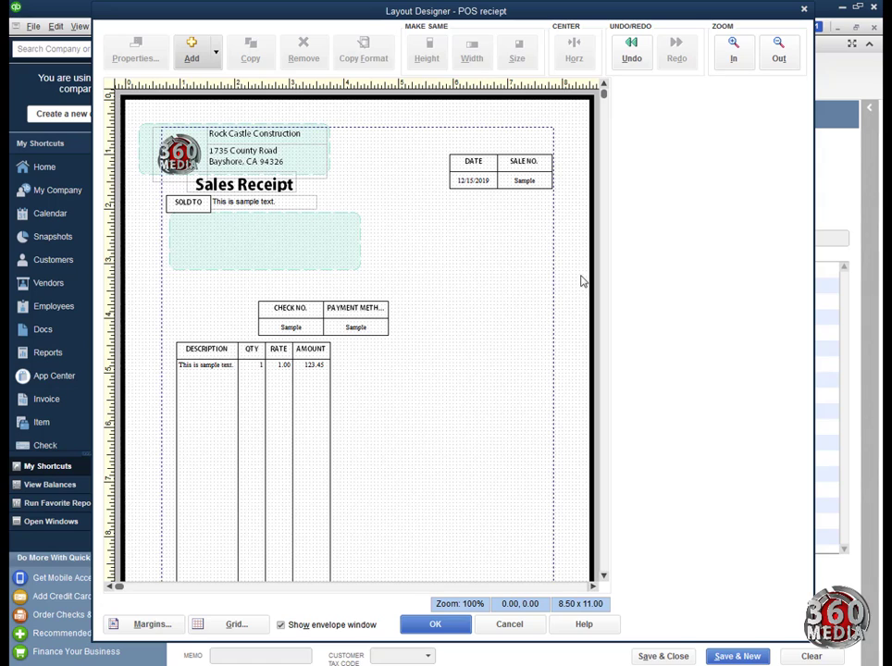
# - Move the Payment Method label and data field side by side below the Total row, widening the label to about 1.44
pyautogui.hscroll(1, 582, 283)
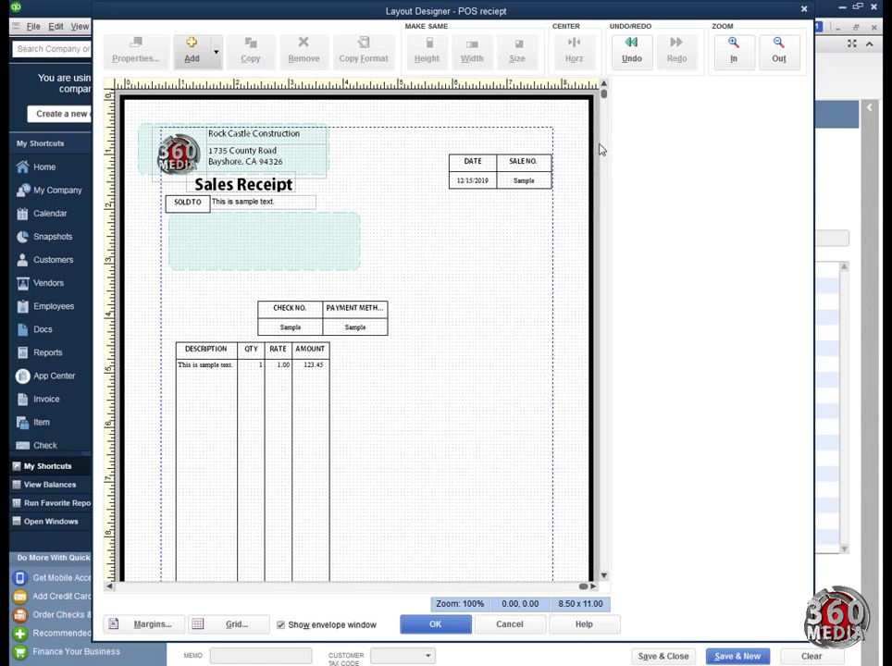
pyautogui.moveTo(605, 95); pyautogui.dragTo(618, 486)
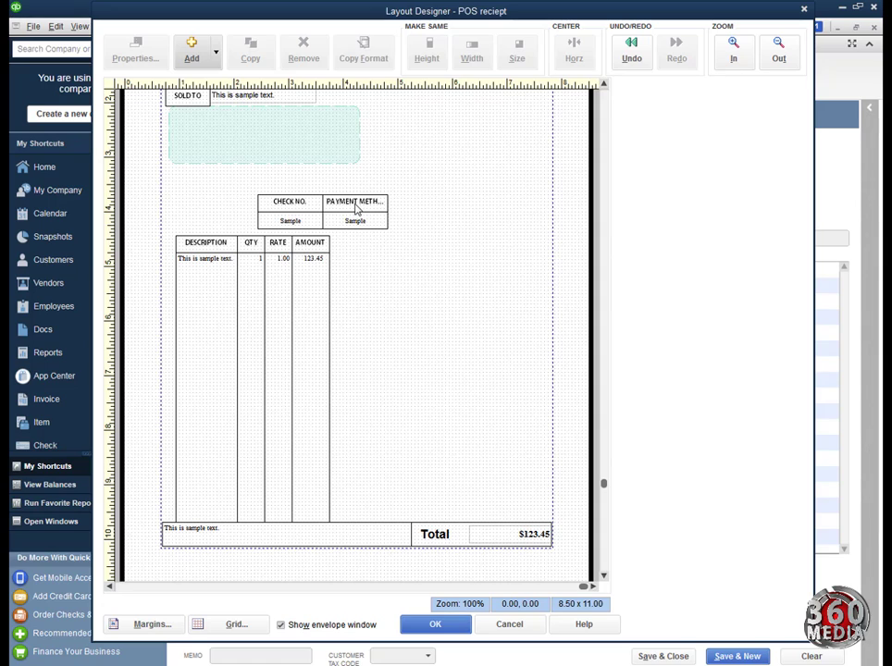
pyautogui.moveTo(357, 209); pyautogui.dragTo(201, 569)
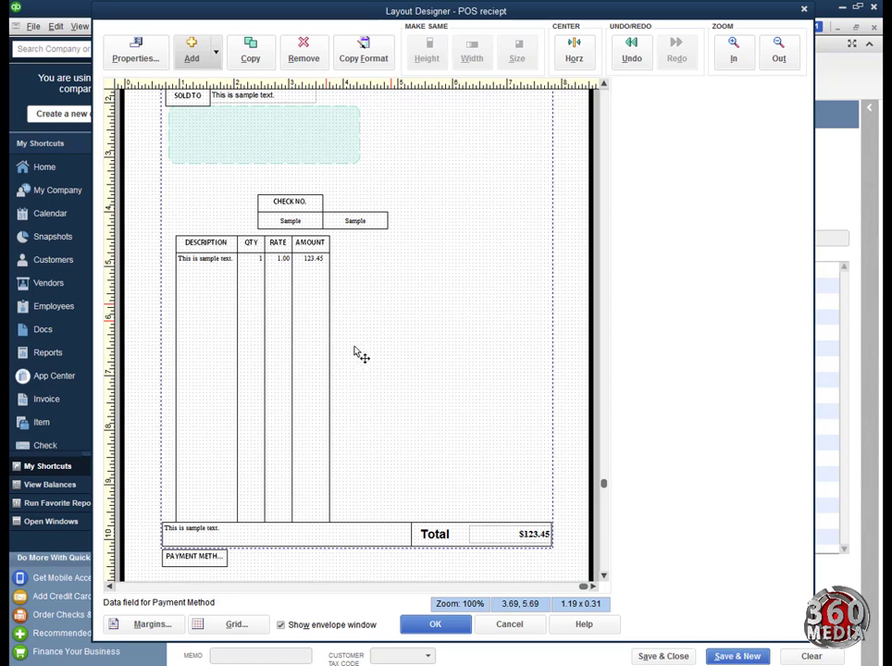
pyautogui.moveTo(319, 567); pyautogui.dragTo(242, 558)
pyautogui.click(224, 558)
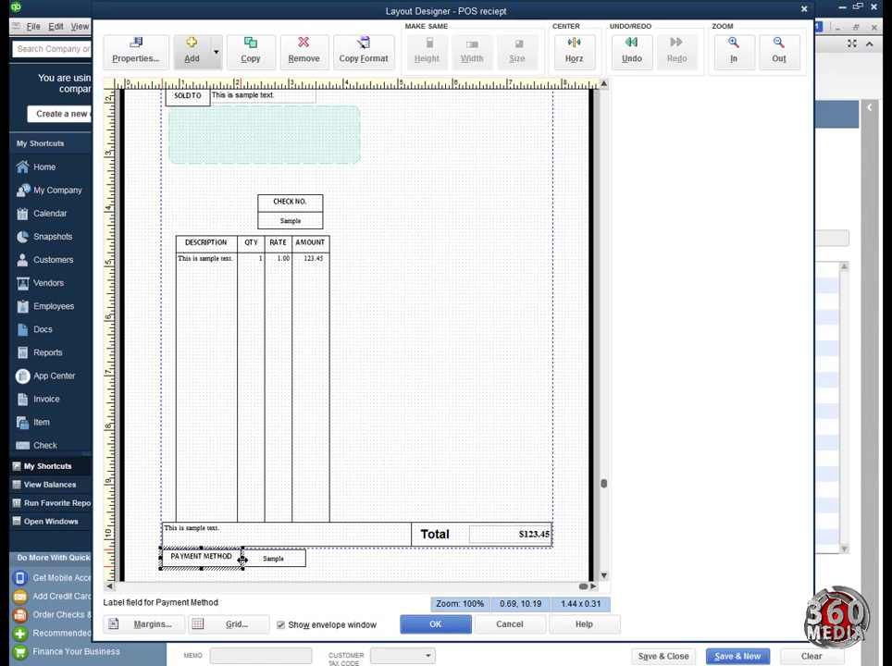
# - Move the Check No. label and its data field directly below the Payment Method fields
pyautogui.click(294, 203)
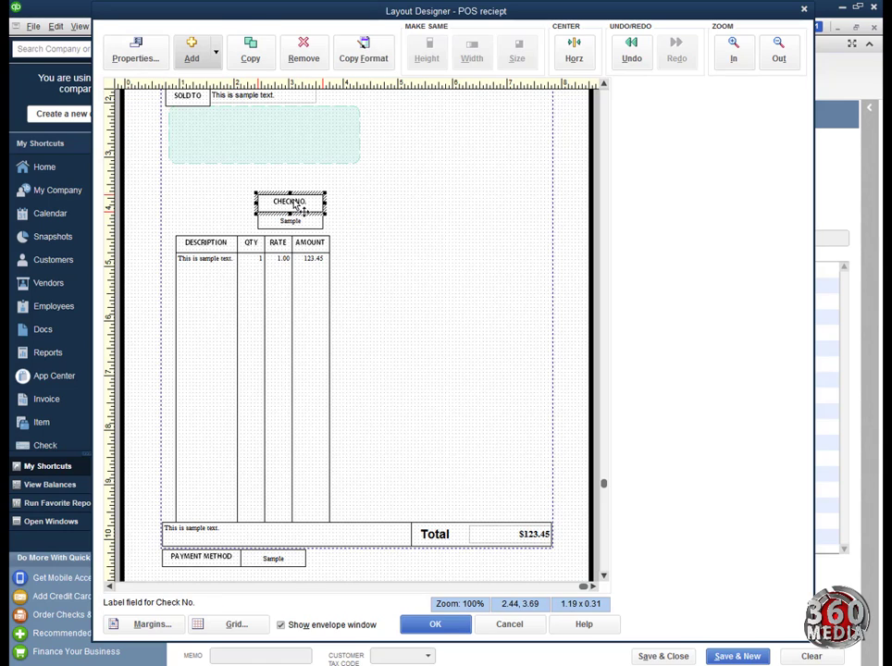
pyautogui.moveTo(280, 300); pyautogui.dragTo(196, 553)
pyautogui.moveTo(311, 198); pyautogui.dragTo(308, 554)
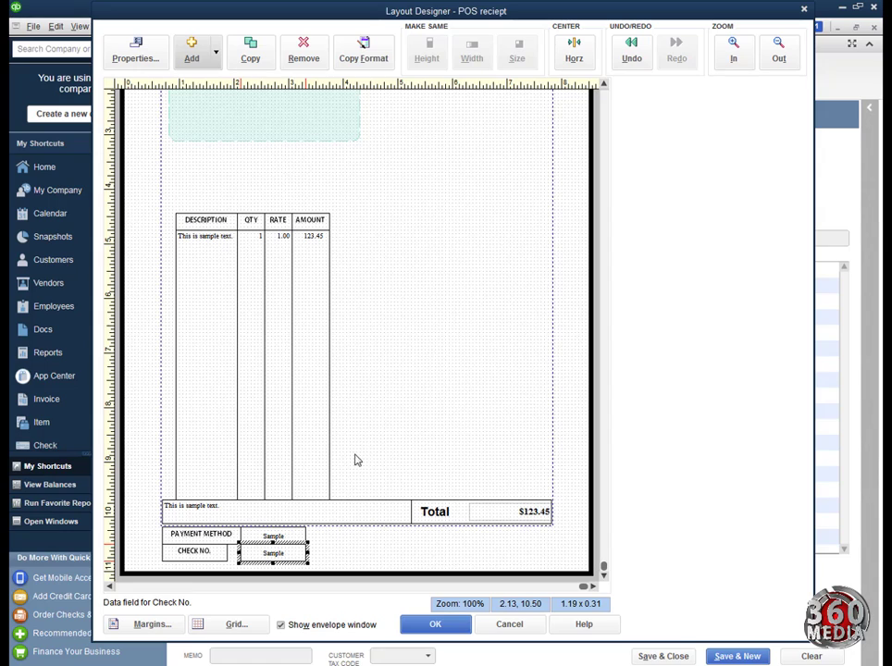
pyautogui.click(374, 432)
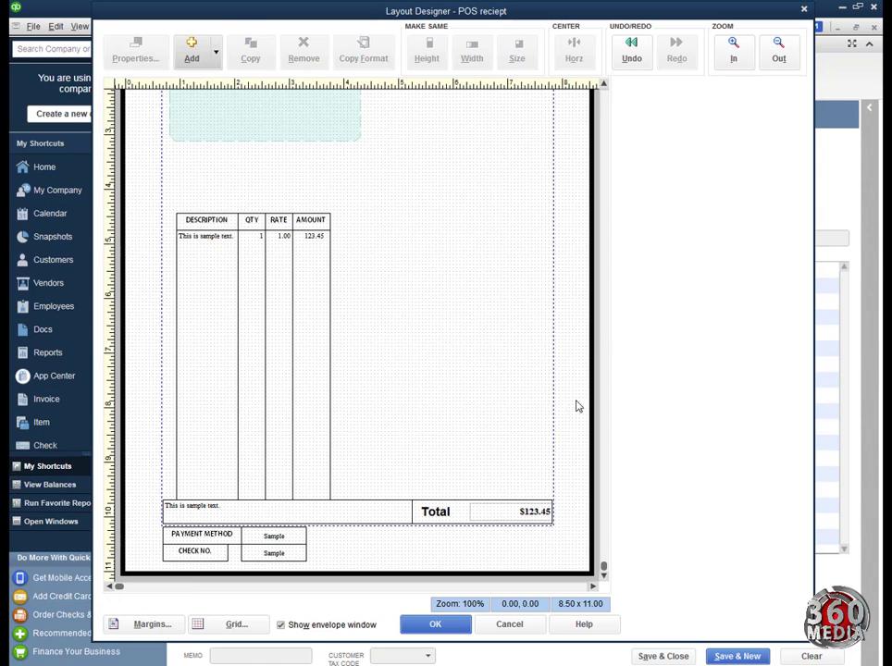
# - Try widening the AMOUNT column by shifting its border with RATE, and undo that change
pyautogui.scroll(3, 609, 538)
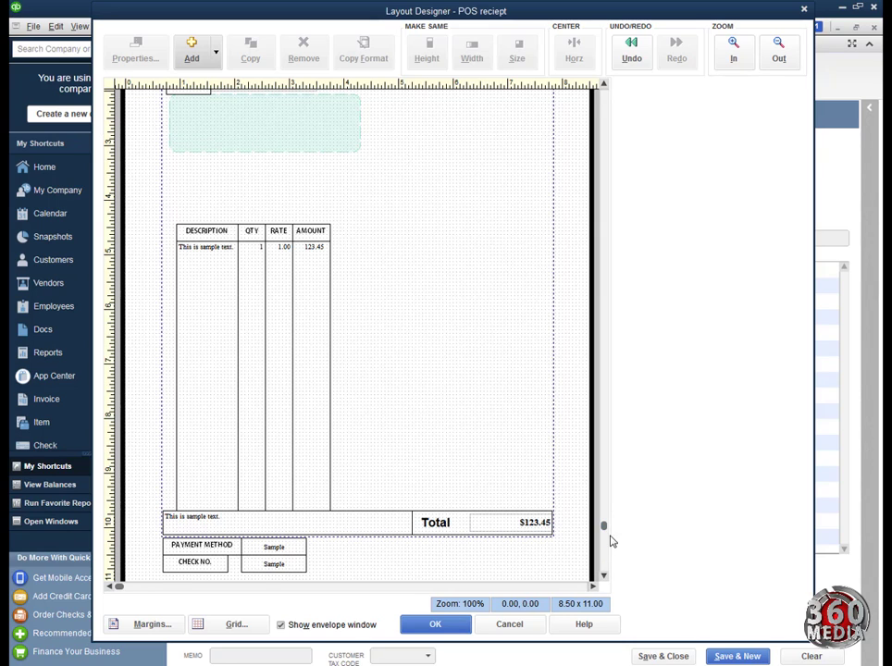
pyautogui.click(290, 479)
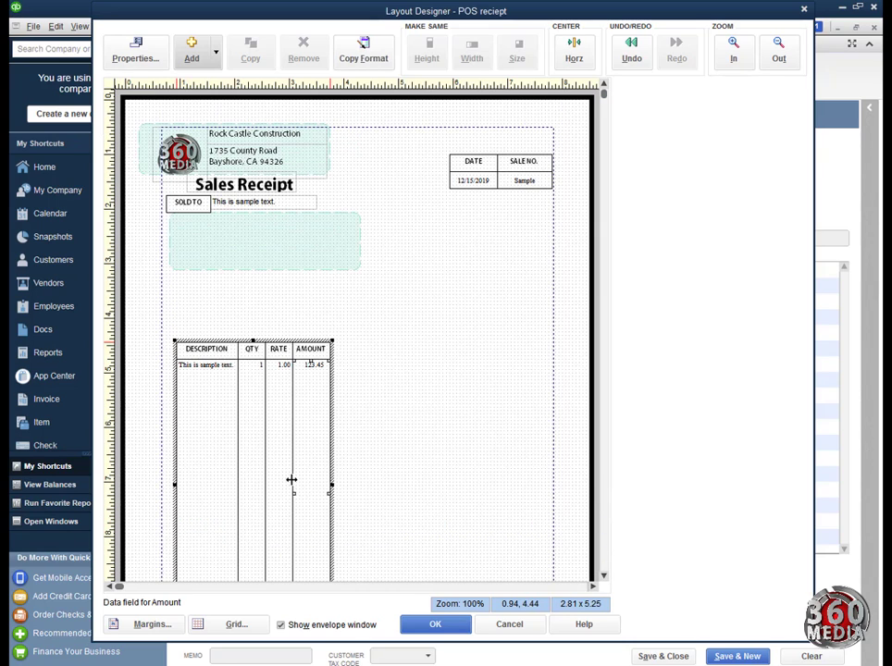
pyautogui.moveTo(291, 446); pyautogui.dragTo(294, 423)
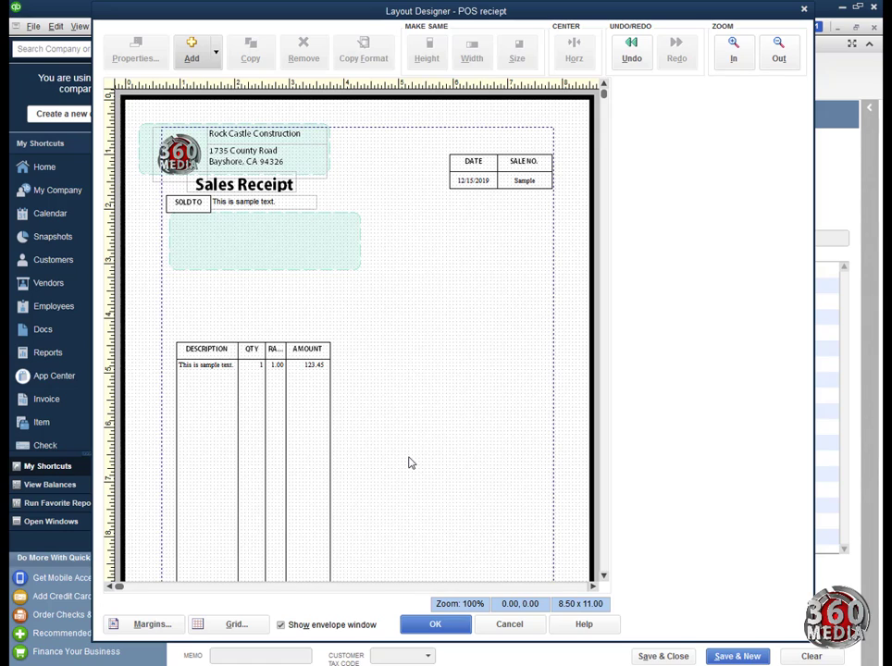
pyautogui.hotkey('ctrl', 'z')
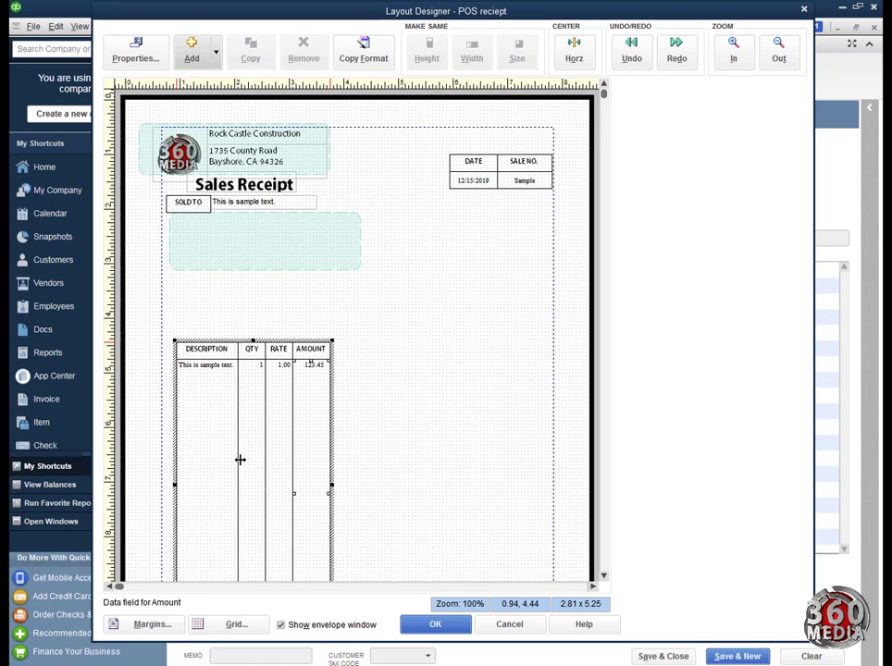
# - Move the line item table up to about 0.69, 2.81 and stack the Date and Sale No. fields between it and Sold To
pyautogui.moveTo(245, 474); pyautogui.dragTo(239, 352)
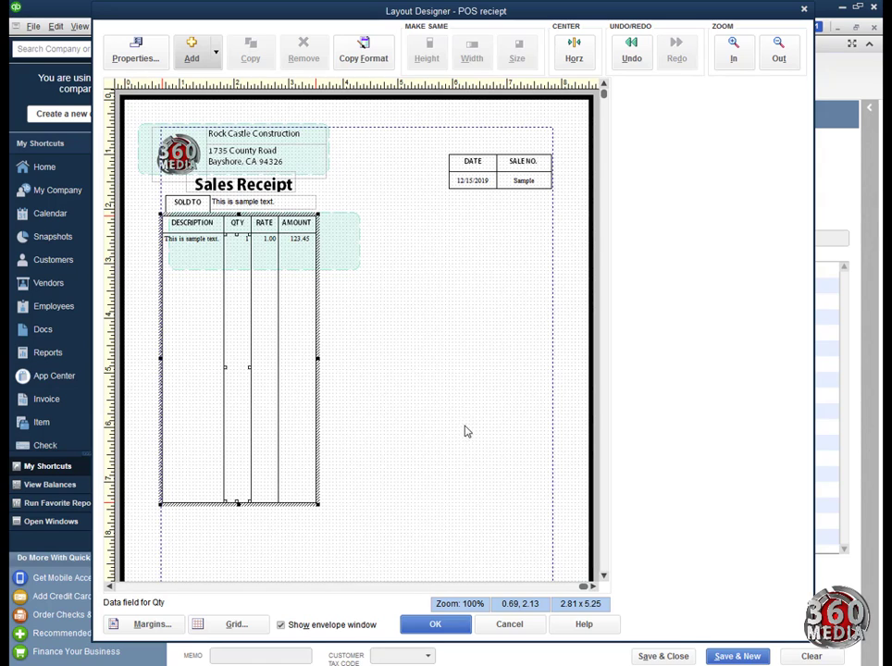
pyautogui.moveTo(242, 301); pyautogui.dragTo(248, 345)
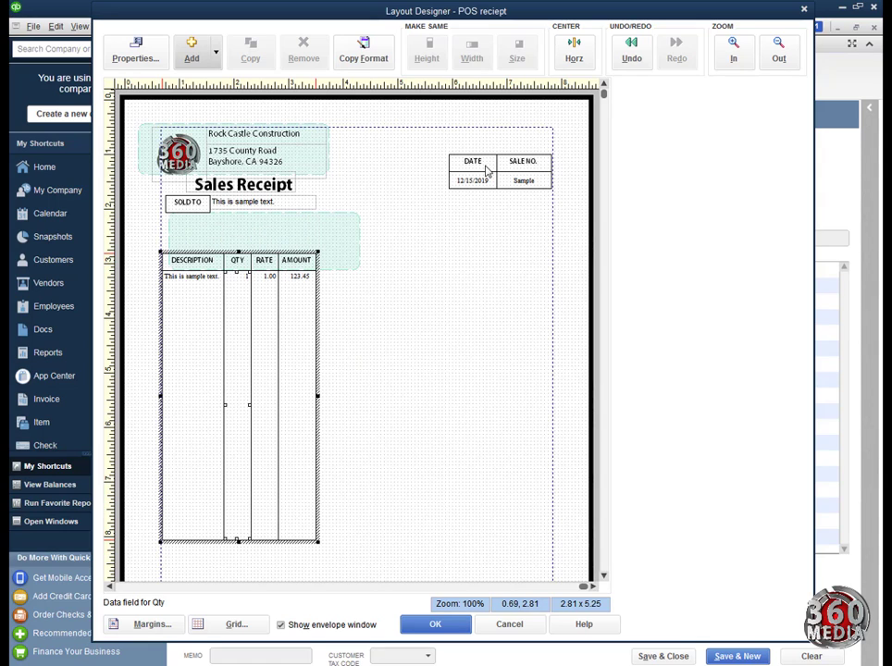
pyautogui.moveTo(471, 164); pyautogui.dragTo(206, 229)
pyautogui.moveTo(478, 184); pyautogui.dragTo(247, 232)
pyautogui.moveTo(509, 172); pyautogui.dragTo(192, 239)
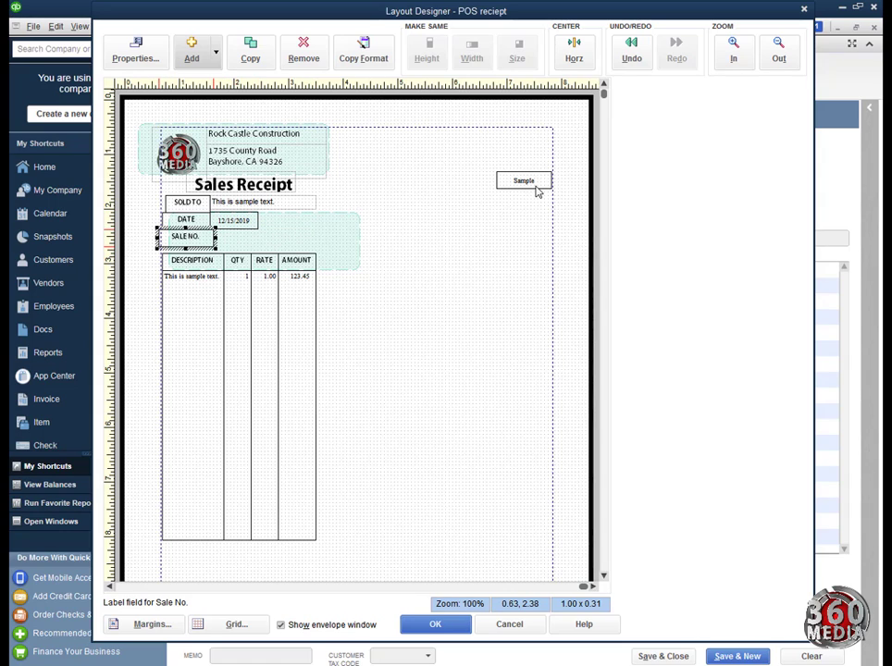
pyautogui.moveTo(535, 188); pyautogui.dragTo(250, 247)
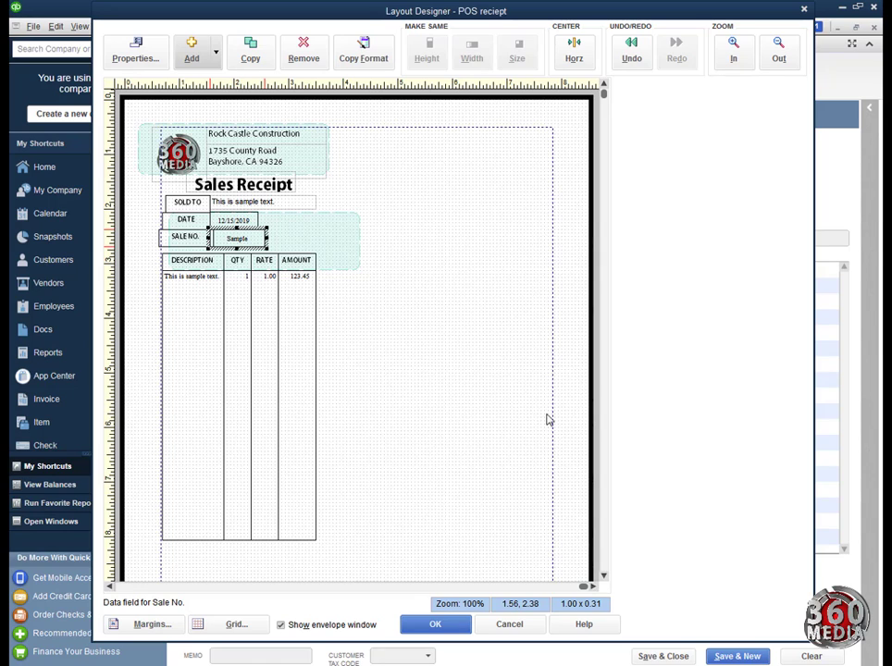
# - Accept the layout and open the print preview of the POS reciept template
pyautogui.moveTo(603, 95); pyautogui.dragTo(579, 578)
pyautogui.click(434, 626)
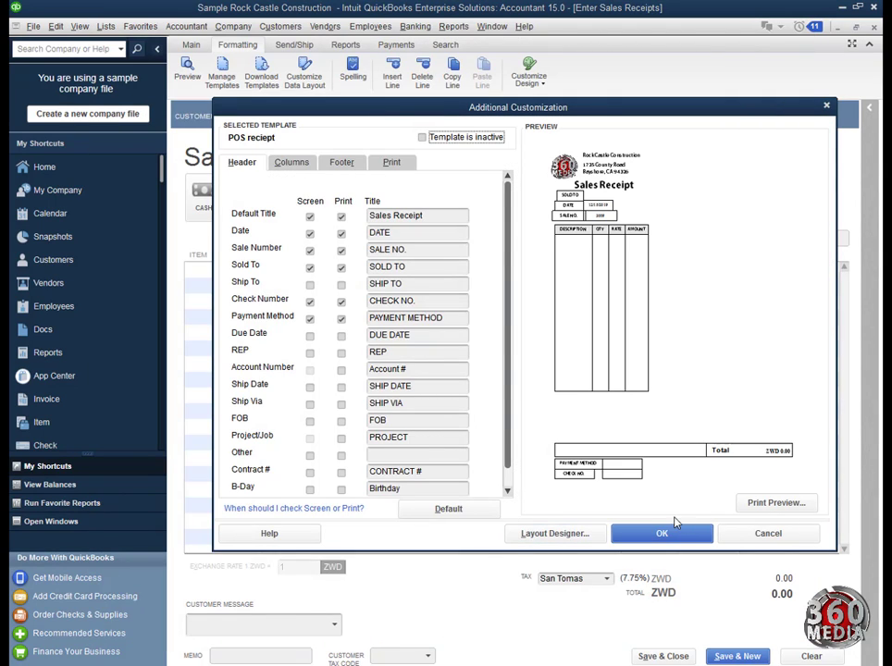
pyautogui.click(752, 502)
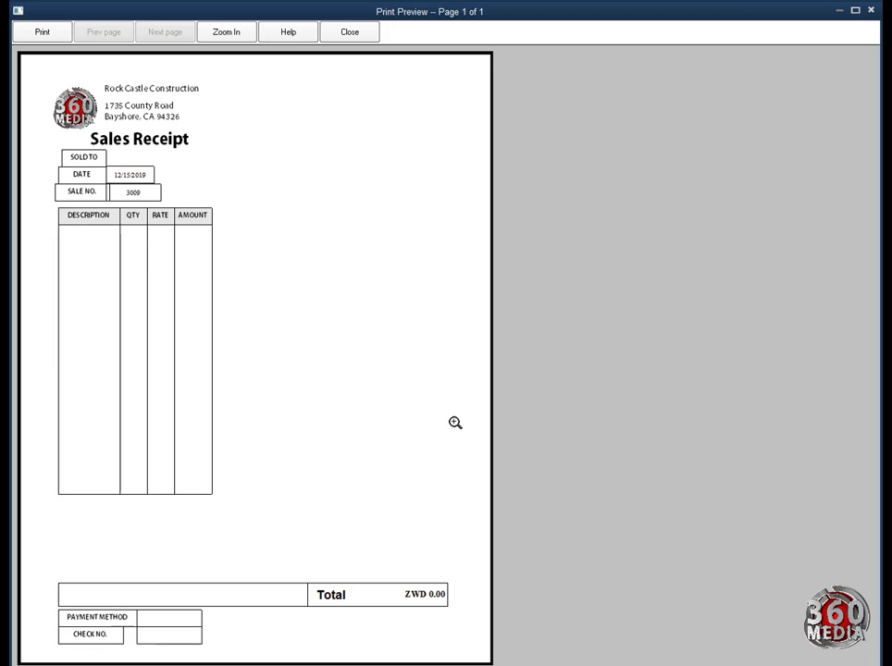